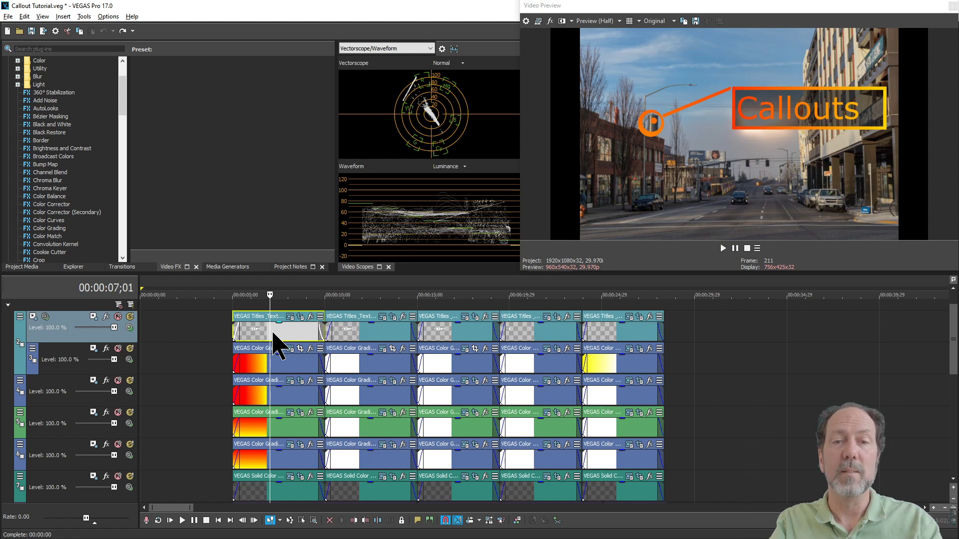
# Step: On the callout frame, mute and unmute each callout track to see which layer it draws
pyautogui.click(275, 333)
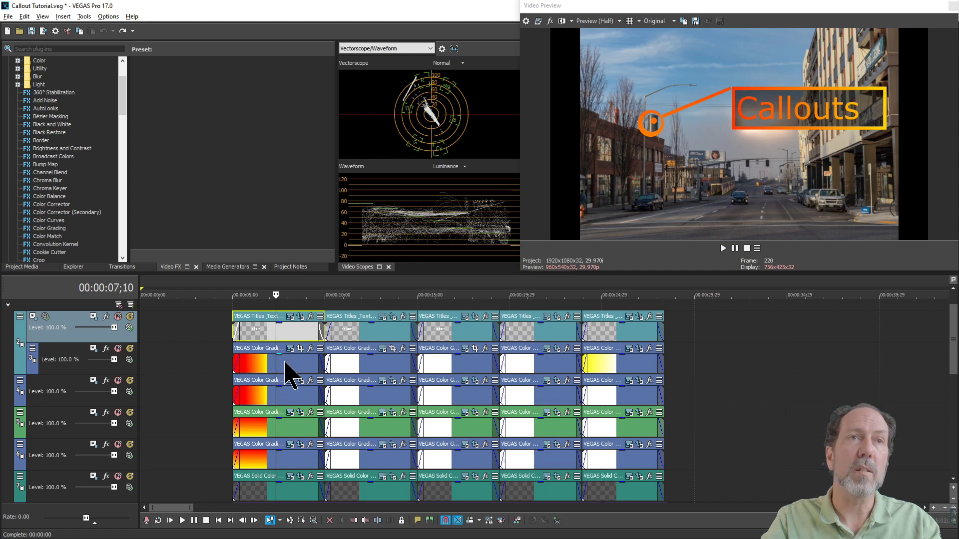
pyautogui.click(118, 349)
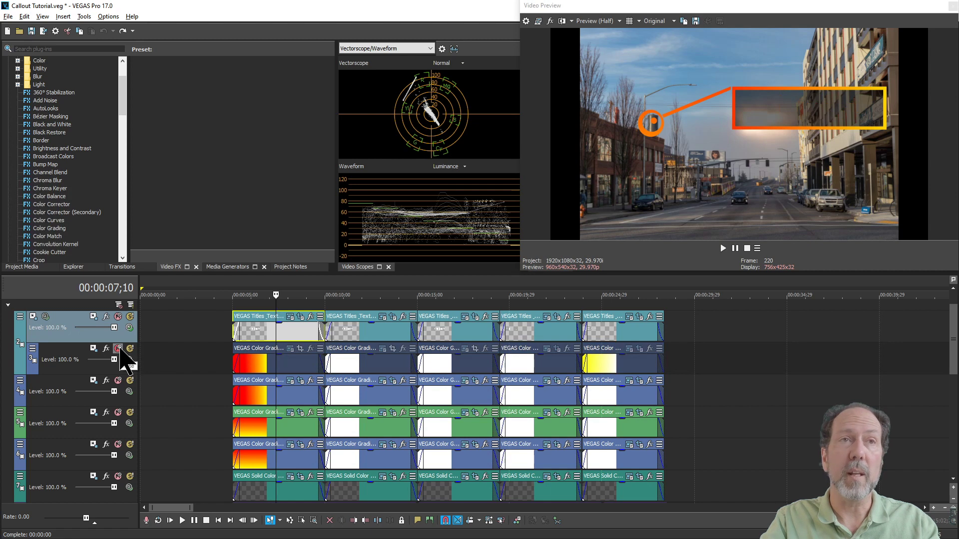
pyautogui.click(118, 349)
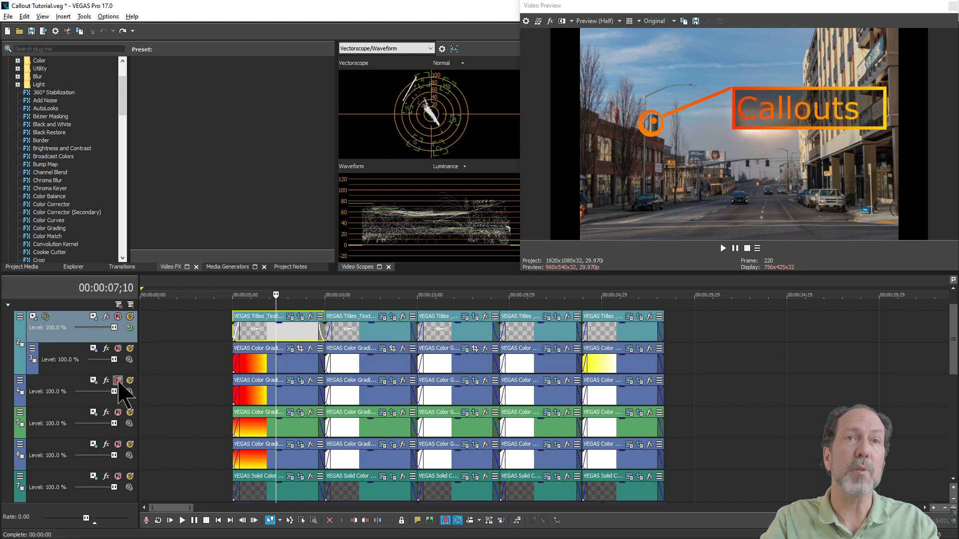
pyautogui.click(118, 381)
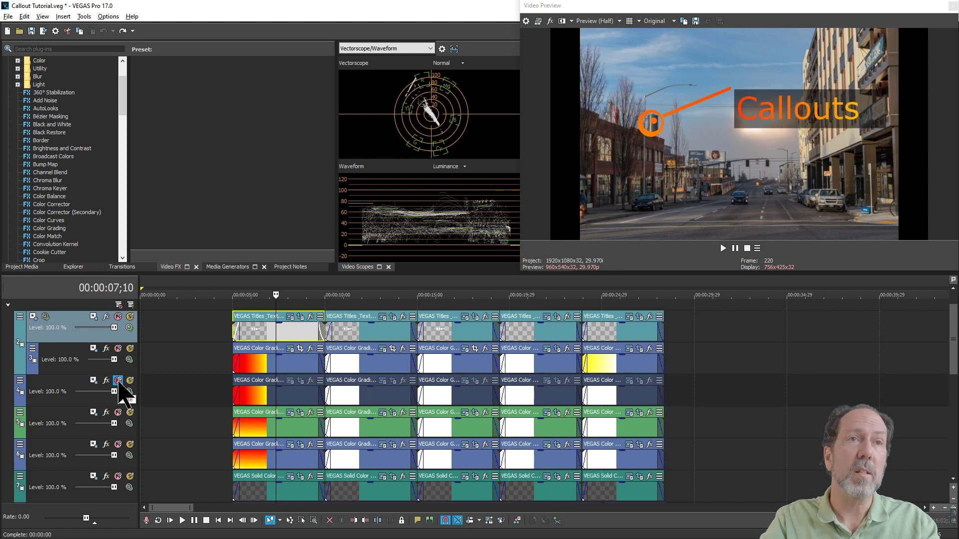
pyautogui.click(117, 381)
pyautogui.click(118, 412)
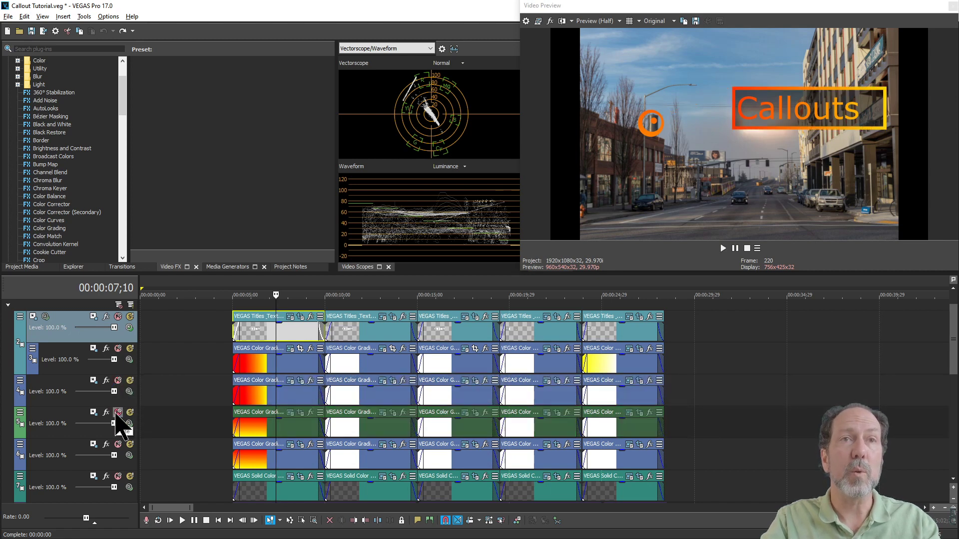
pyautogui.click(118, 413)
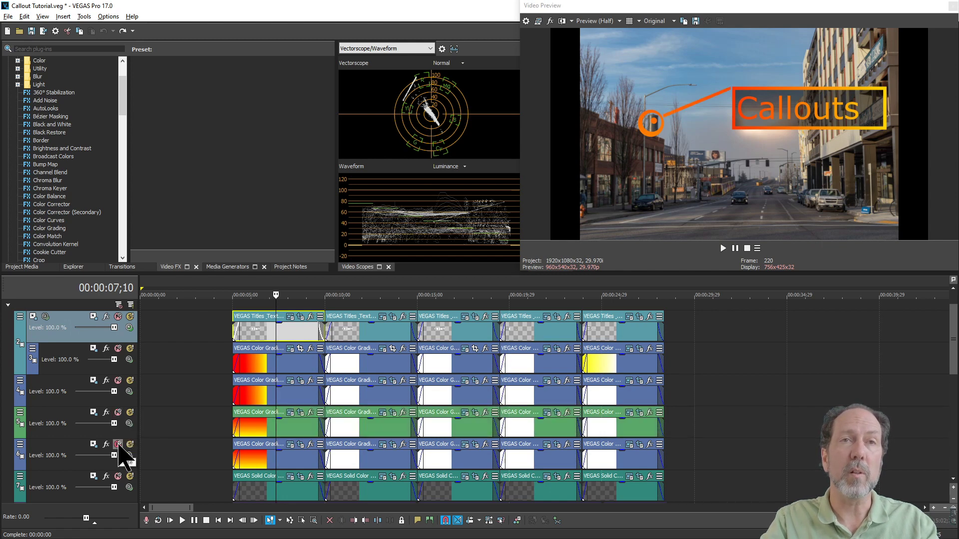
pyautogui.click(118, 444)
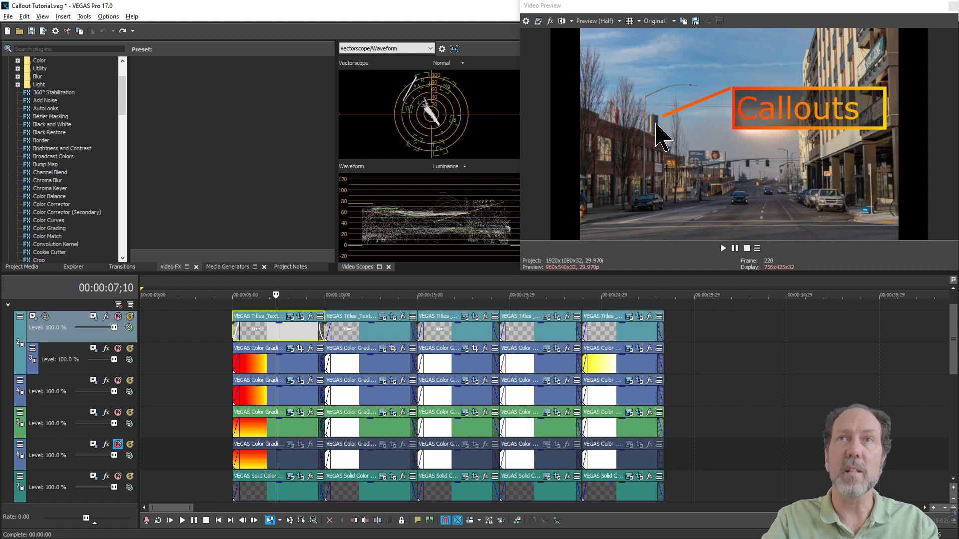
pyautogui.click(118, 444)
pyautogui.click(118, 476)
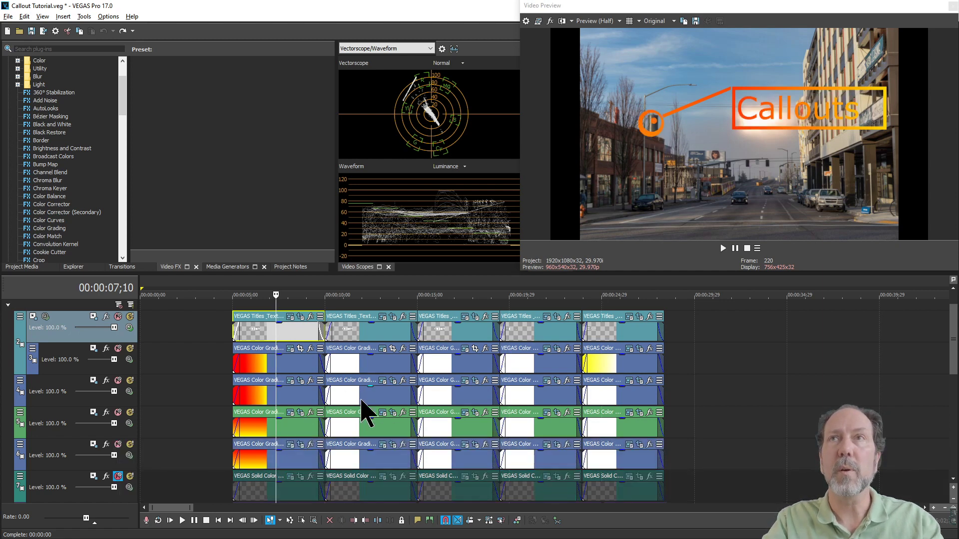
pyautogui.click(118, 476)
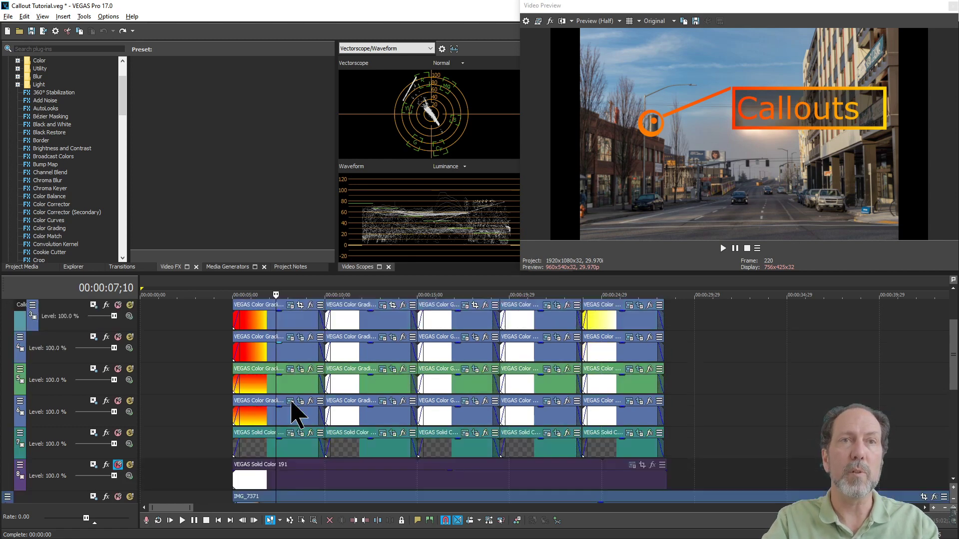
# Step: Toggle the white solid colour and street photo tracks lower in the list to check their layers
pyautogui.scroll(-1, 294, 412)
pyautogui.scroll(-1, 294, 412)
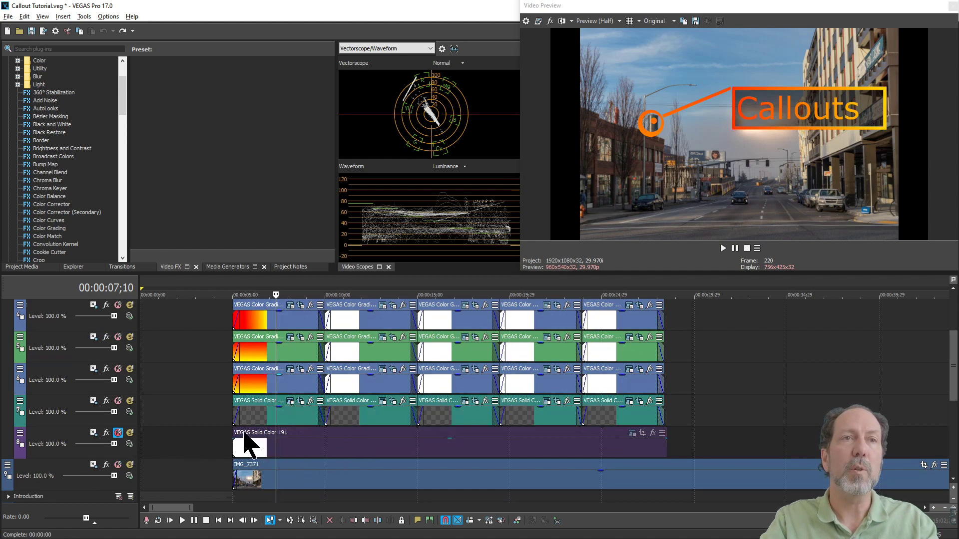
pyautogui.click(118, 432)
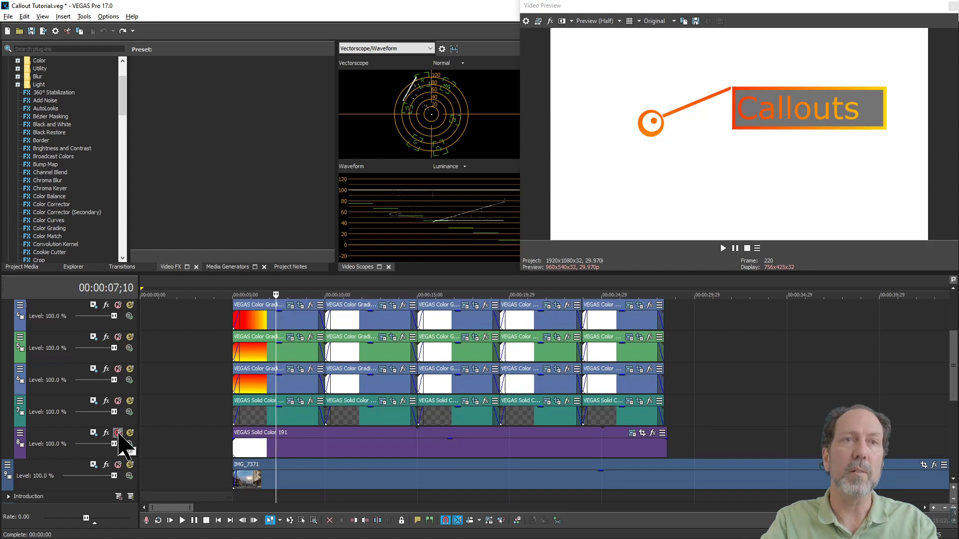
pyautogui.click(117, 432)
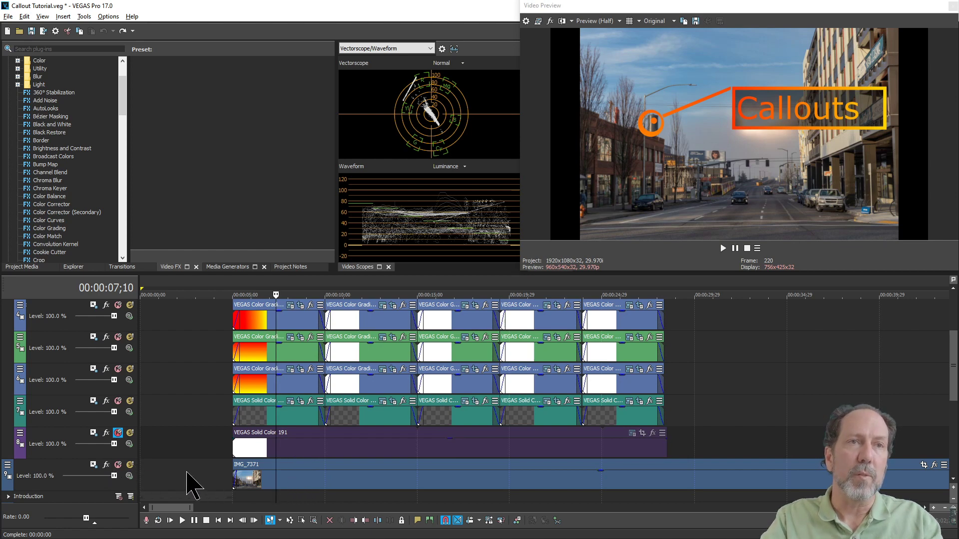
pyautogui.click(118, 464)
pyautogui.click(118, 464)
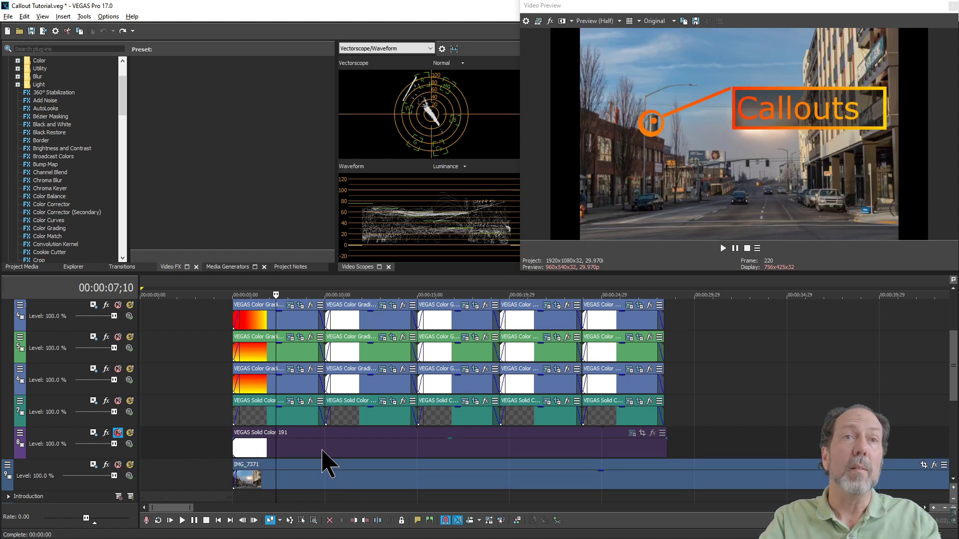
pyautogui.scroll(1, 324, 449)
pyautogui.scroll(1, 323, 440)
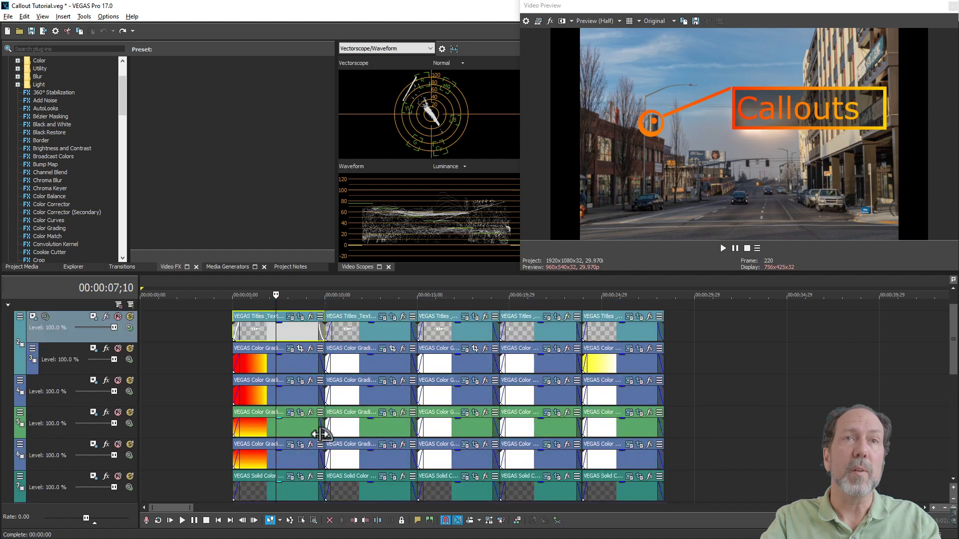
# Step: Inspect the red-to-yellow gradient and Callouts text settings, then open the title event's pan/crop
pyautogui.click(291, 349)
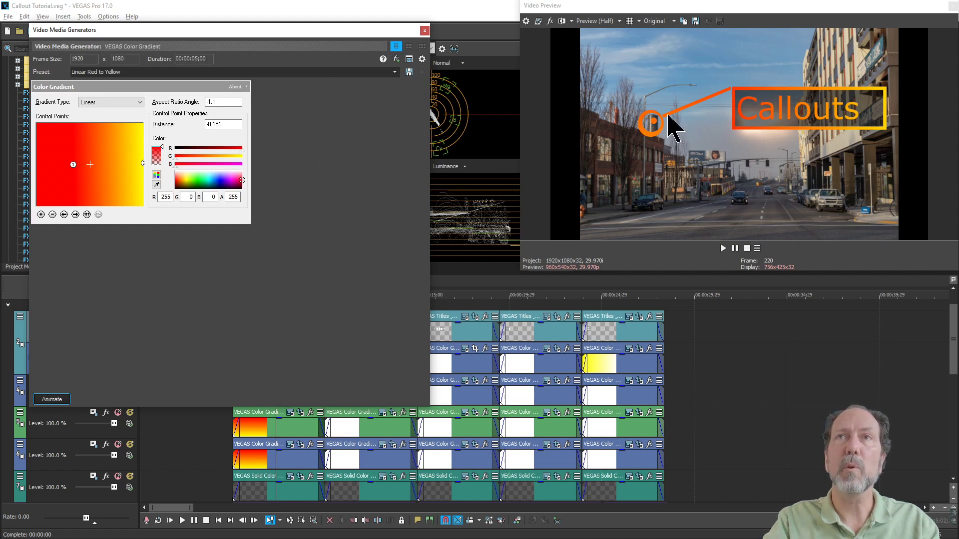
pyautogui.click(424, 31)
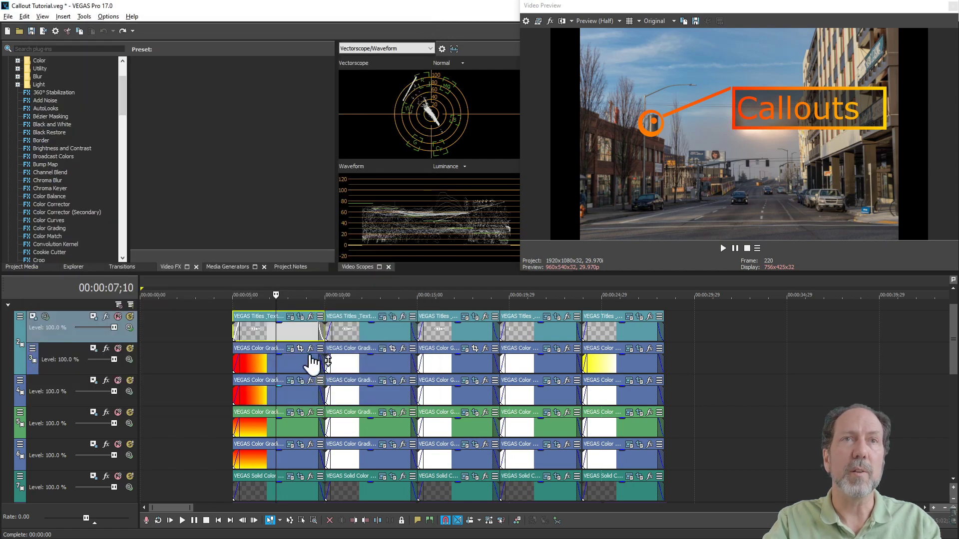
pyautogui.click(290, 317)
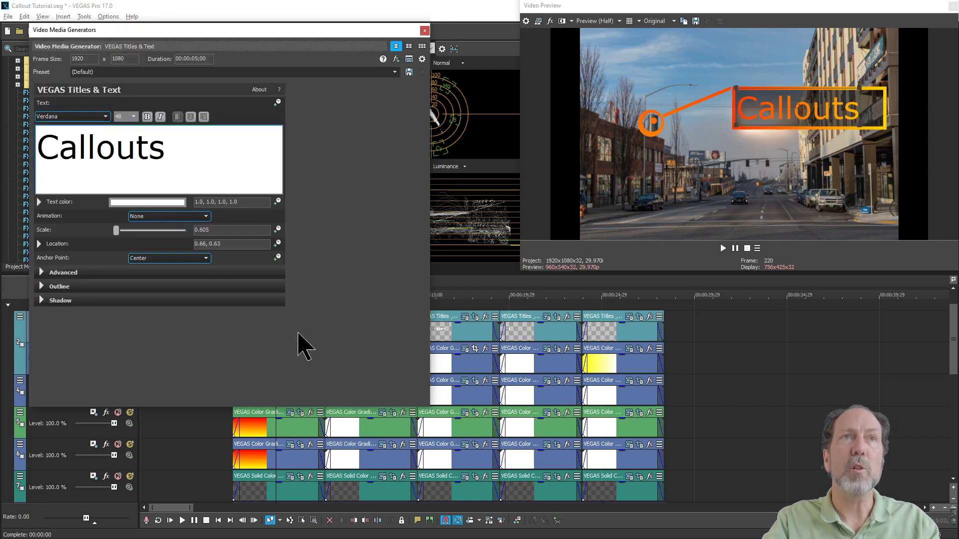
pyautogui.click(424, 31)
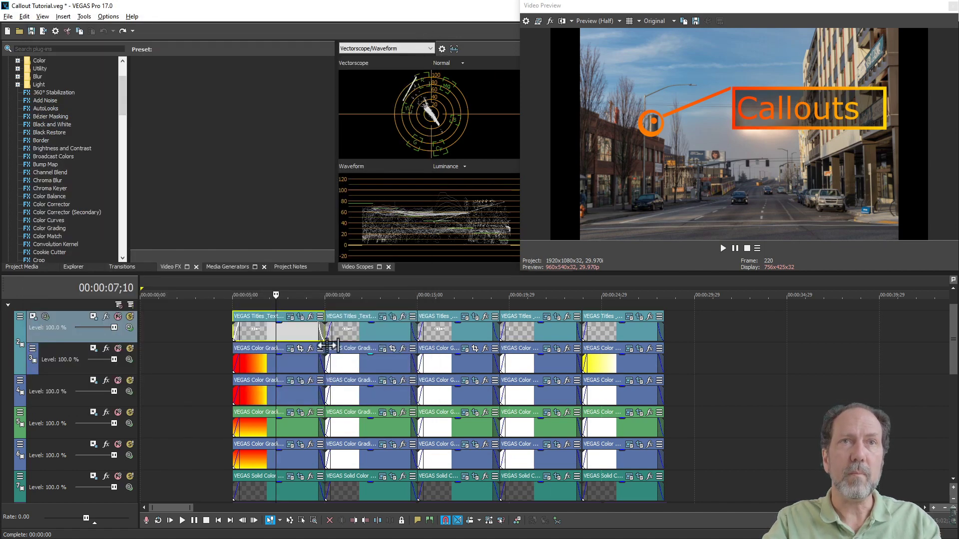
pyautogui.click(301, 316)
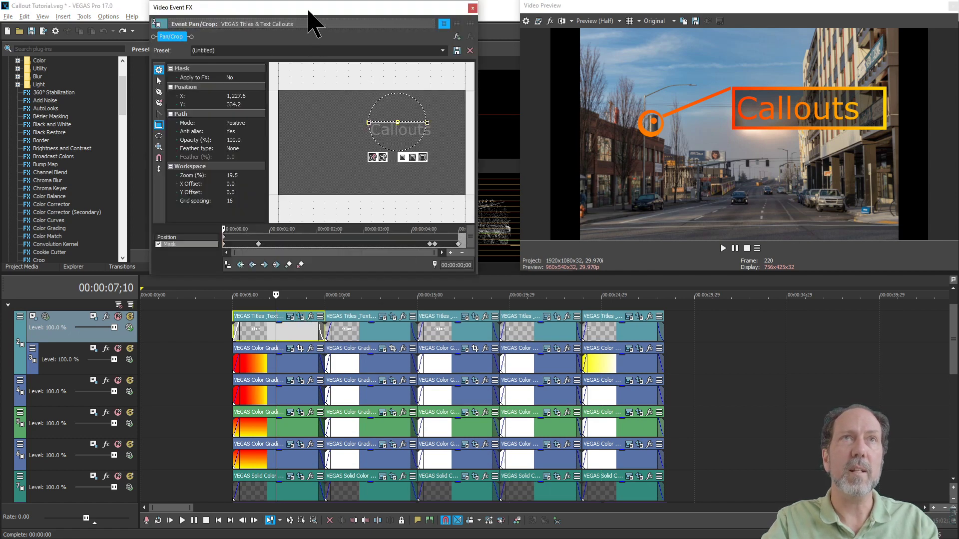
# Step: Move the Pan/Crop window aside and step through the first, 4-second and final mask keyframes
pyautogui.moveTo(309, 11); pyautogui.dragTo(215, 16)
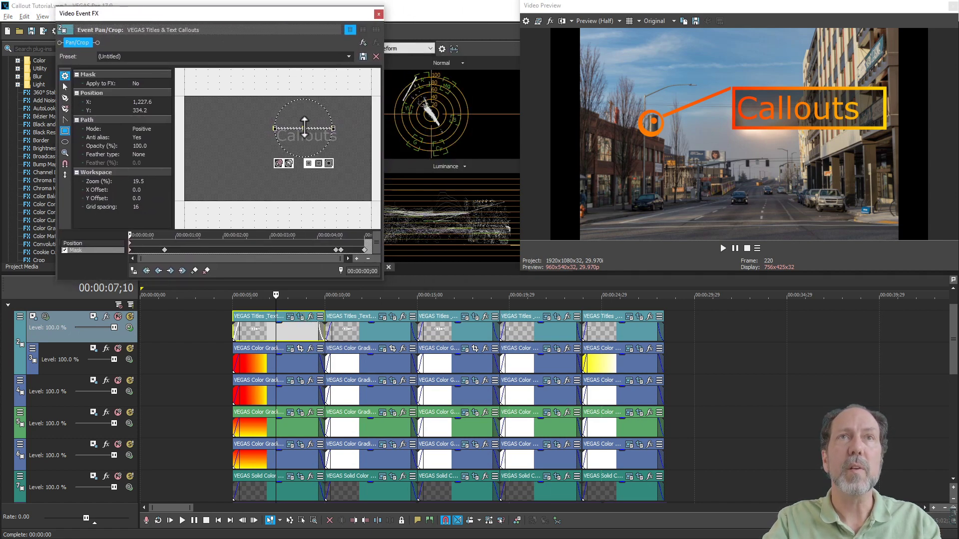
pyautogui.click(165, 250)
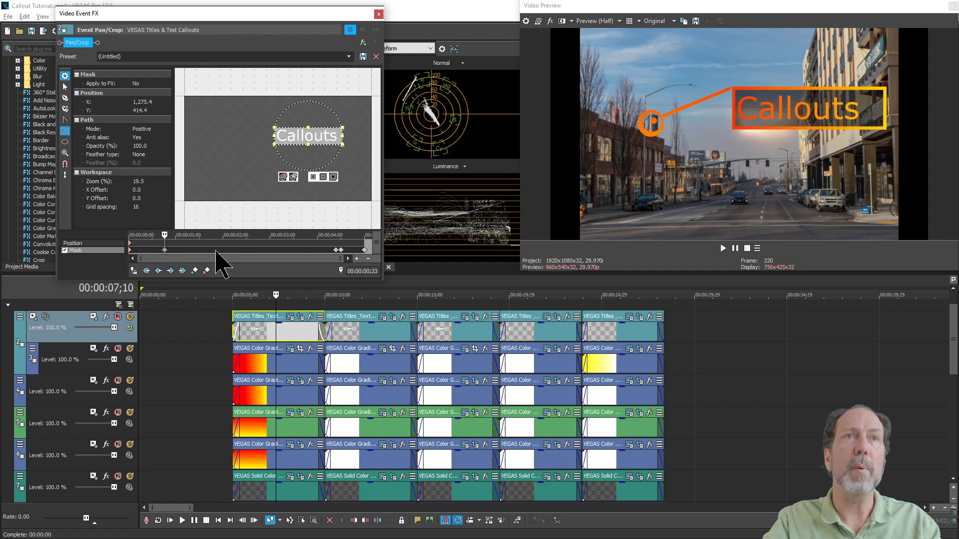
pyautogui.click(338, 250)
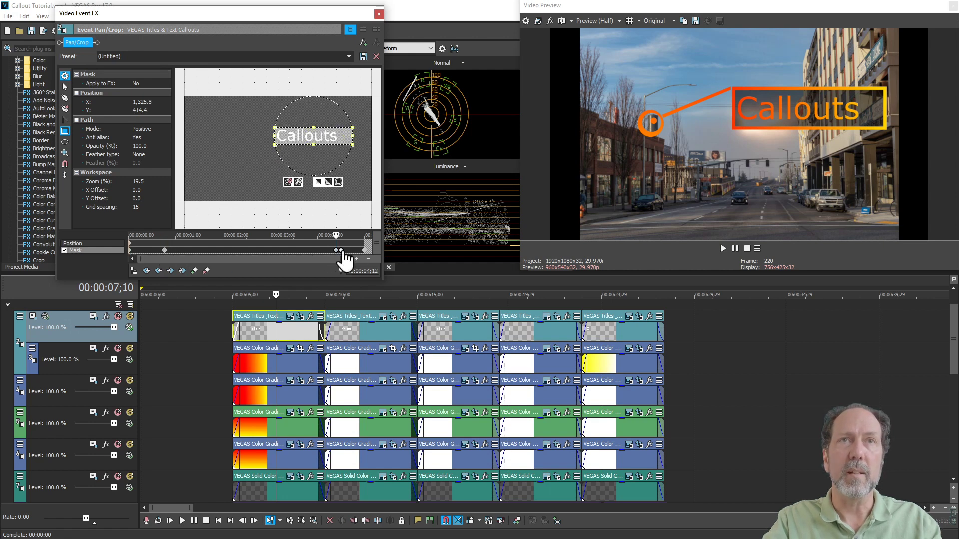
pyautogui.click(364, 250)
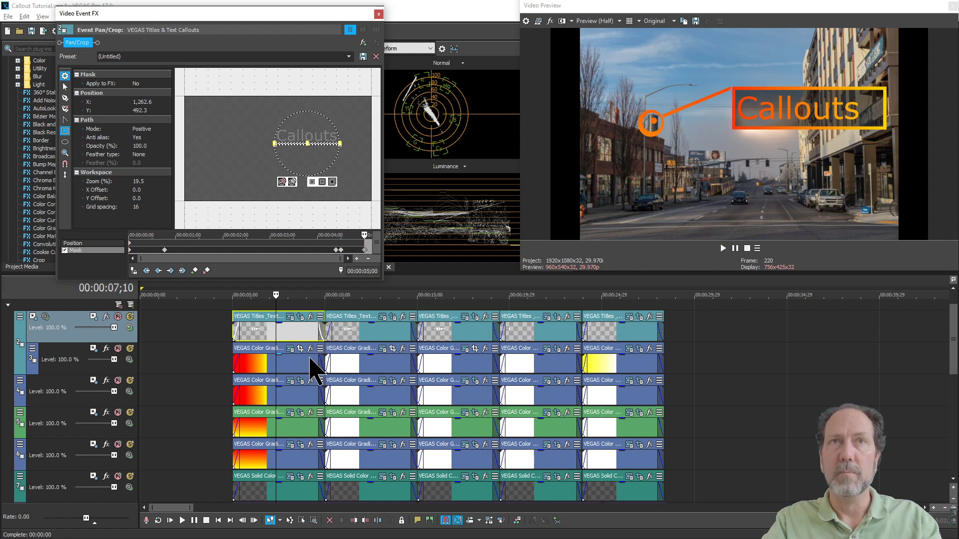
# Step: Play the callout animation from the timeline and stop it
pyautogui.click(232, 331)
pyautogui.press('space')
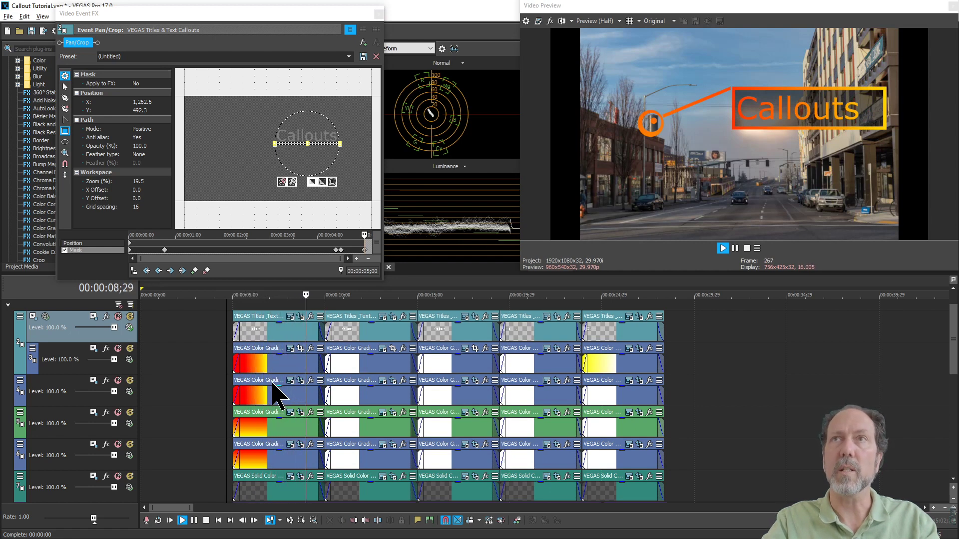
pyautogui.press('space')
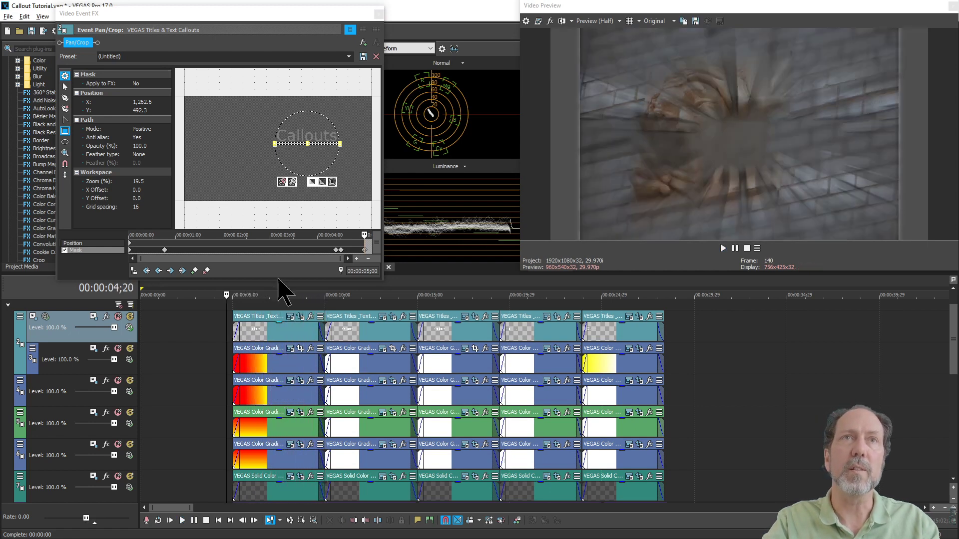
pyautogui.click(378, 14)
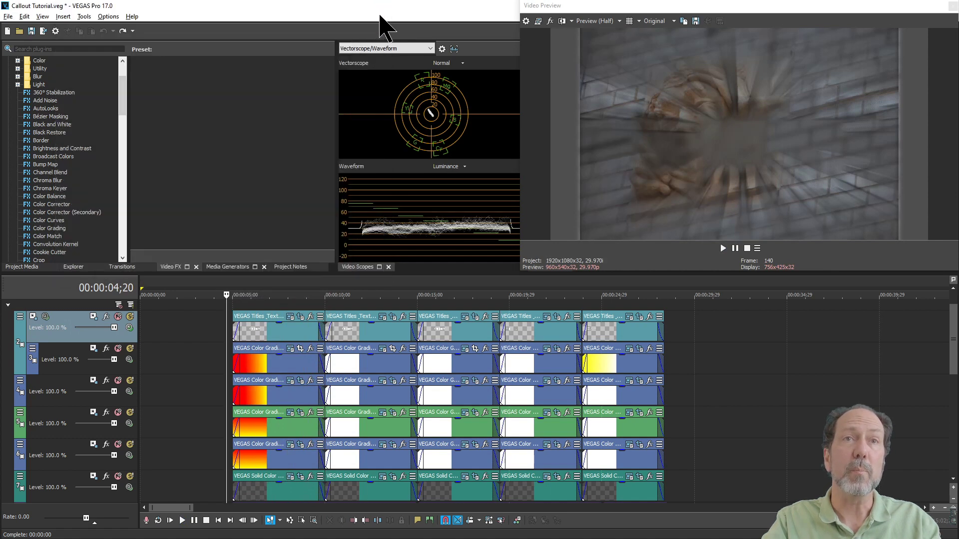
pyautogui.click(277, 364)
pyautogui.click(290, 348)
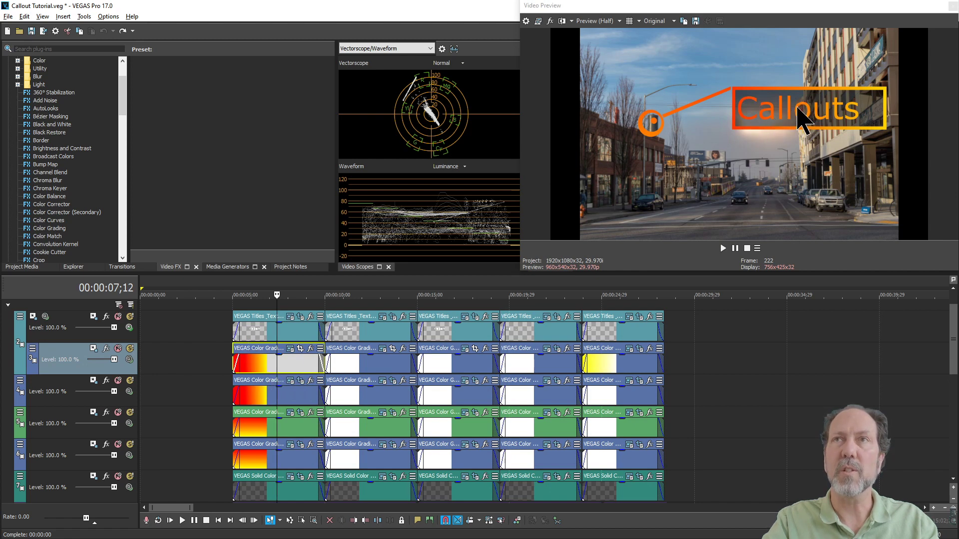
pyautogui.click(300, 381)
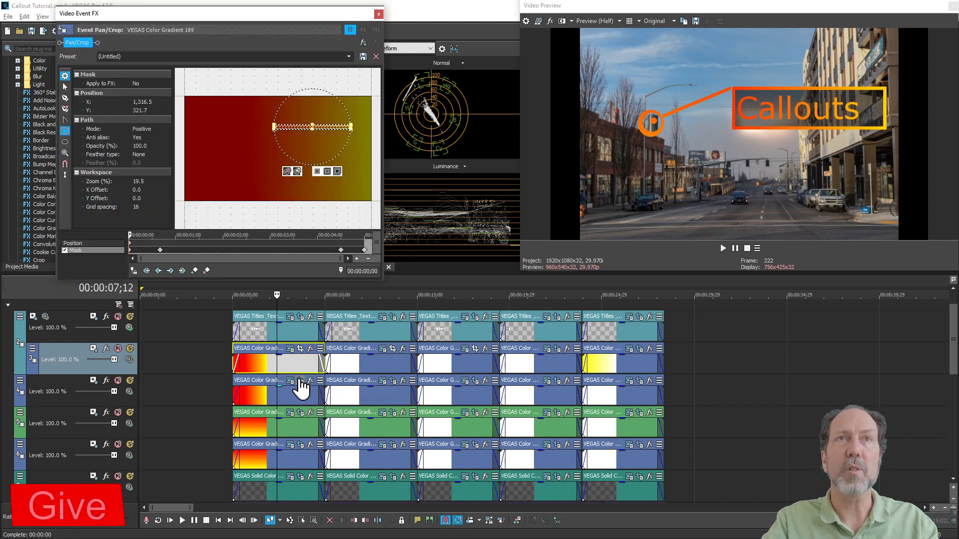
pyautogui.click(159, 250)
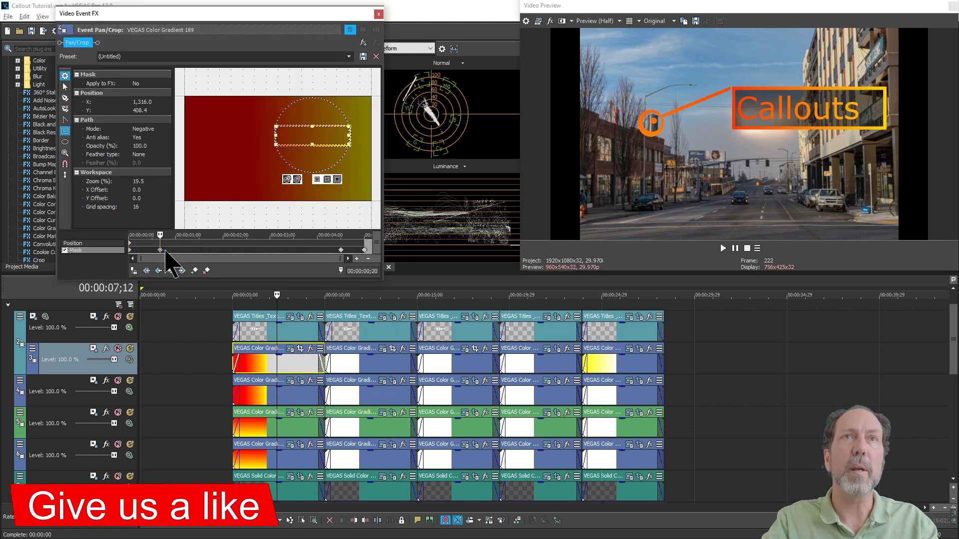
pyautogui.click(340, 250)
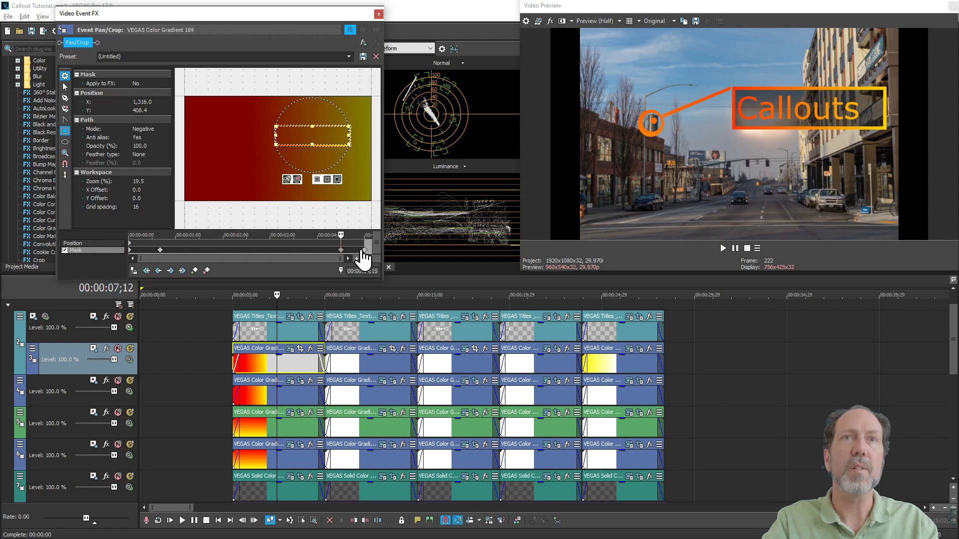
pyautogui.click(364, 250)
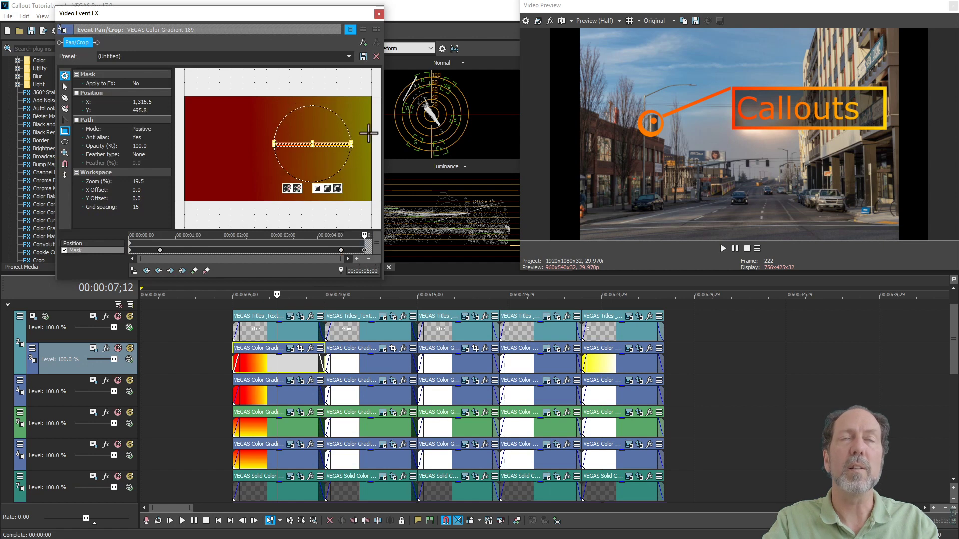
pyautogui.click(379, 14)
# Step: Mute and unmute the callout line track, then open its gradient event's pan/crop mask
pyautogui.click(281, 428)
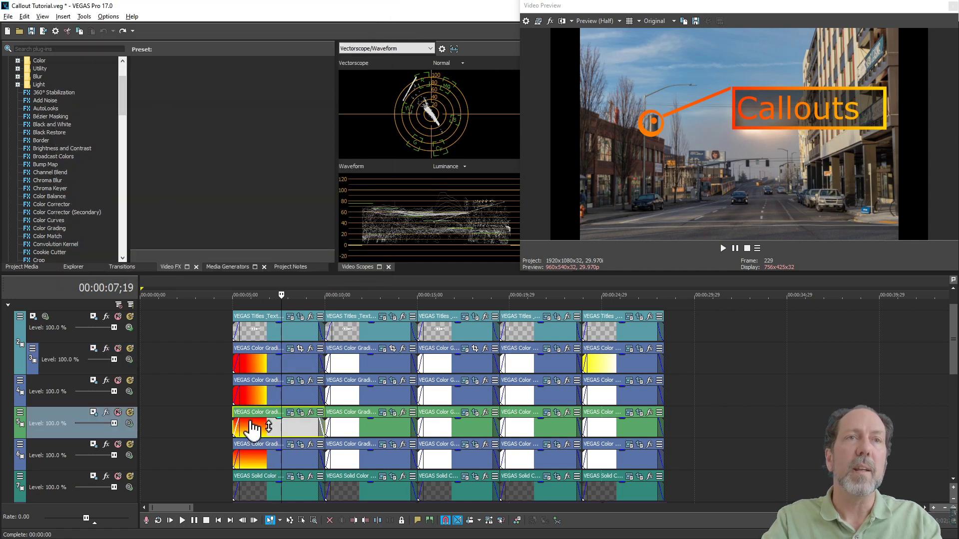
pyautogui.click(119, 413)
pyautogui.click(118, 413)
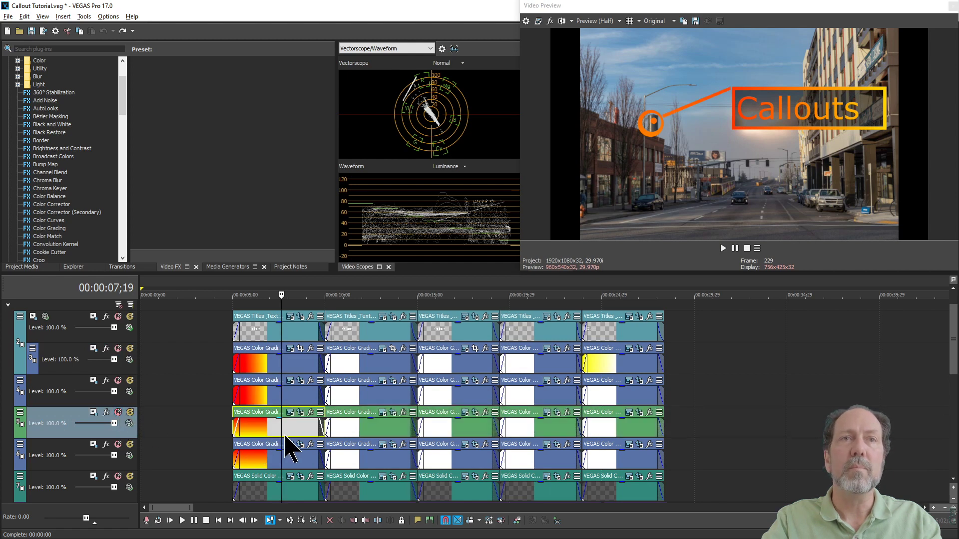
pyautogui.click(300, 413)
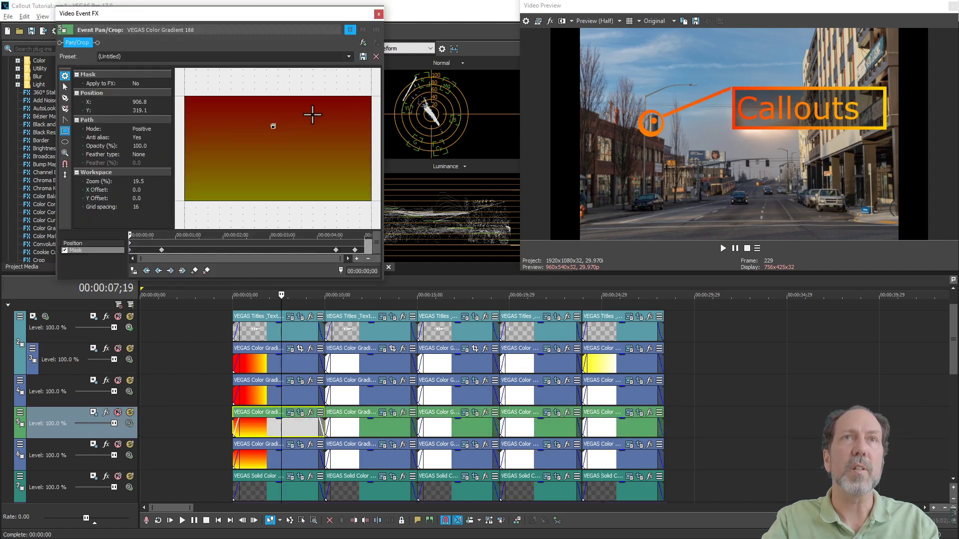
# Step: Check the line mask at its 00:00:00;21, ~4-second and last keyframes, then close pan/crop
pyautogui.scroll(5, 261, 120)
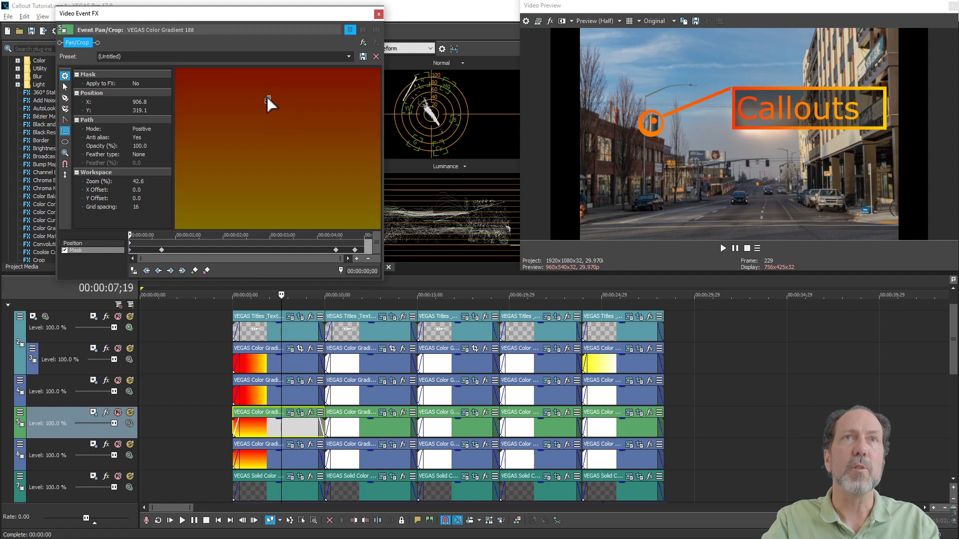
pyautogui.moveTo(306, 132); pyautogui.dragTo(308, 216)
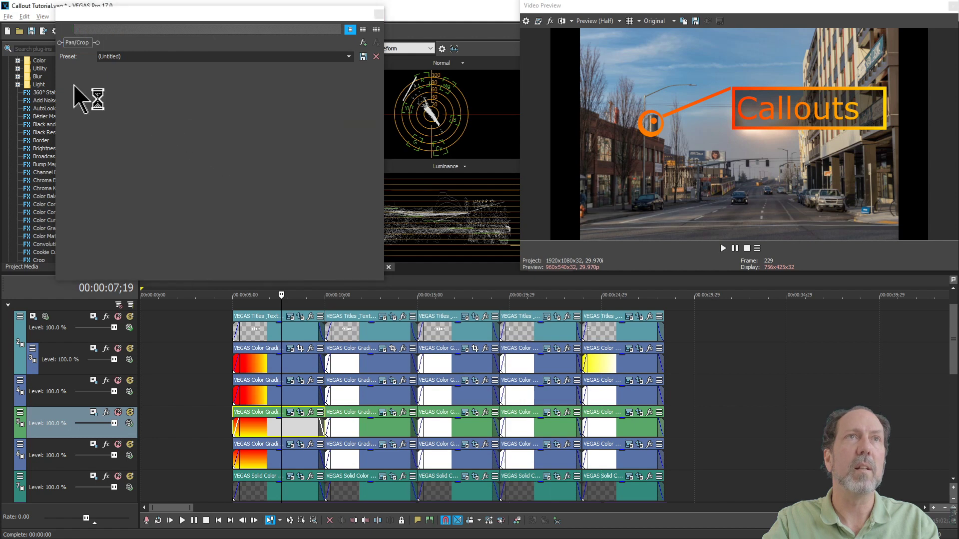
pyautogui.click(65, 86)
pyautogui.click(288, 96)
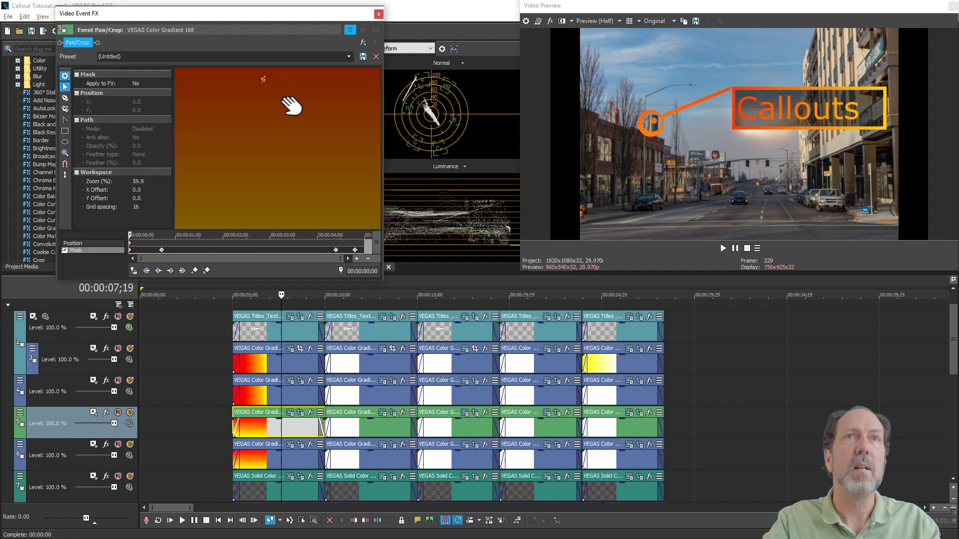
pyautogui.scroll(3, 296, 175)
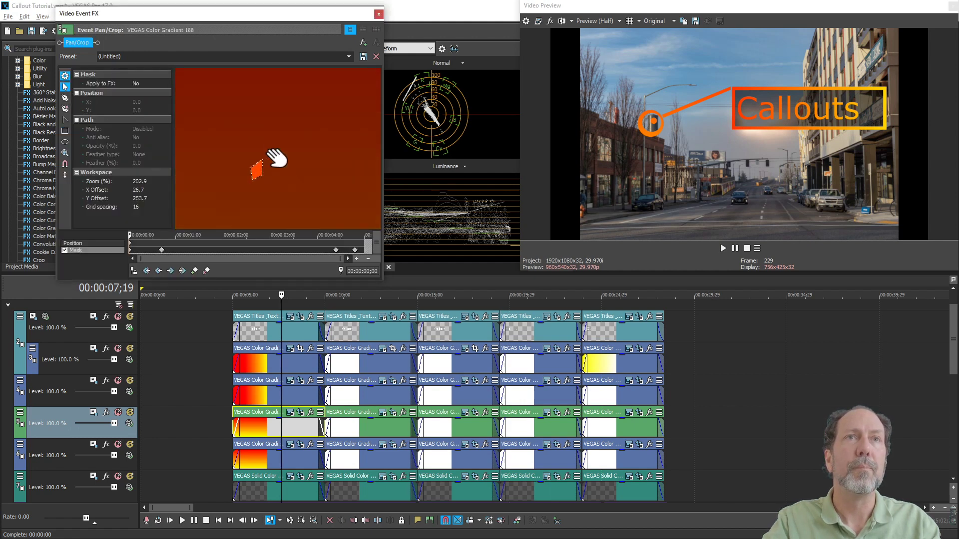
pyautogui.click(161, 250)
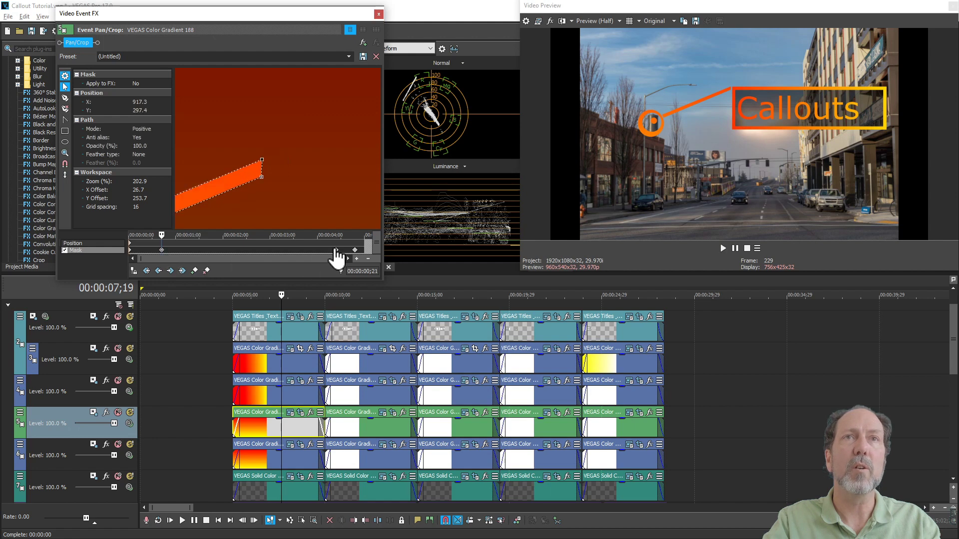
pyautogui.scroll(-8, 309, 180)
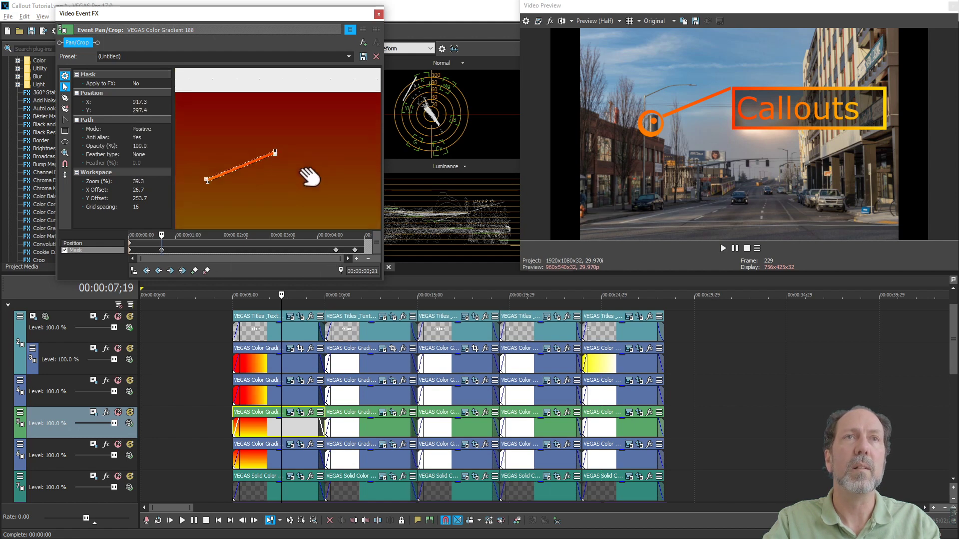
pyautogui.click(336, 250)
pyautogui.click(355, 250)
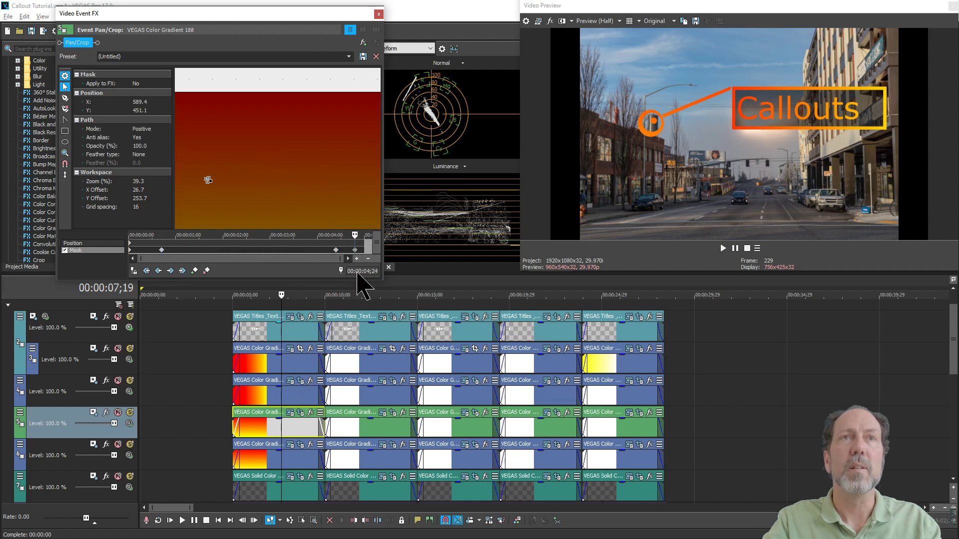
pyautogui.click(379, 15)
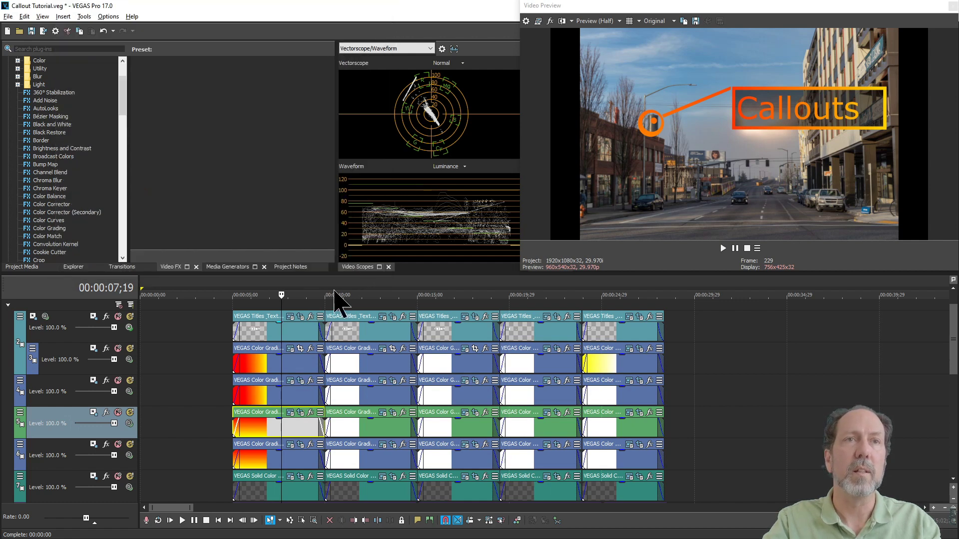
# Step: Identify the orange circle track by muting it, then open its first event's pan/crop
pyautogui.click(117, 444)
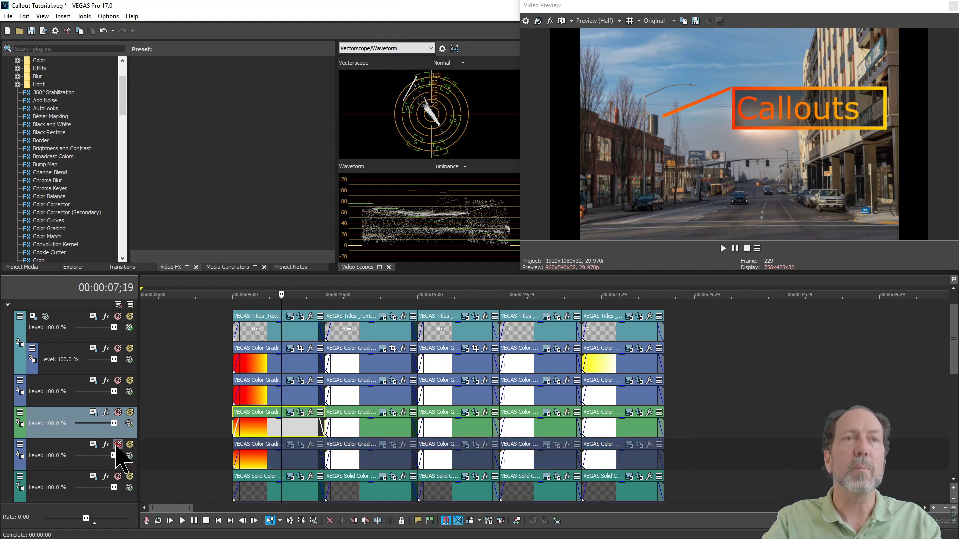
pyautogui.click(117, 445)
pyautogui.click(300, 444)
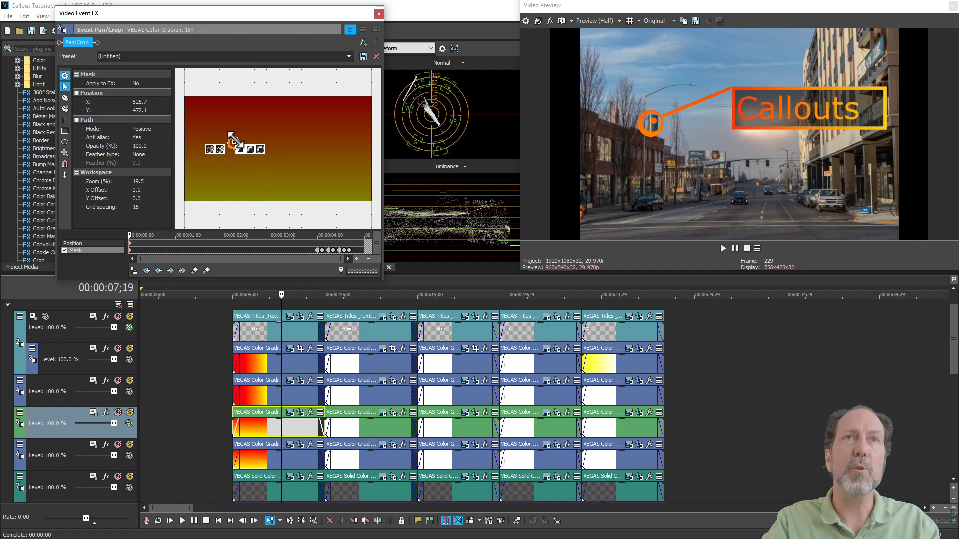
# Step: Zoom and pan the workspace, then step through circle mask keyframes 00:00:04;00, 04;03, 04;10 and 04;20
pyautogui.scroll(2, 233, 139)
pyautogui.scroll(1, 211, 136)
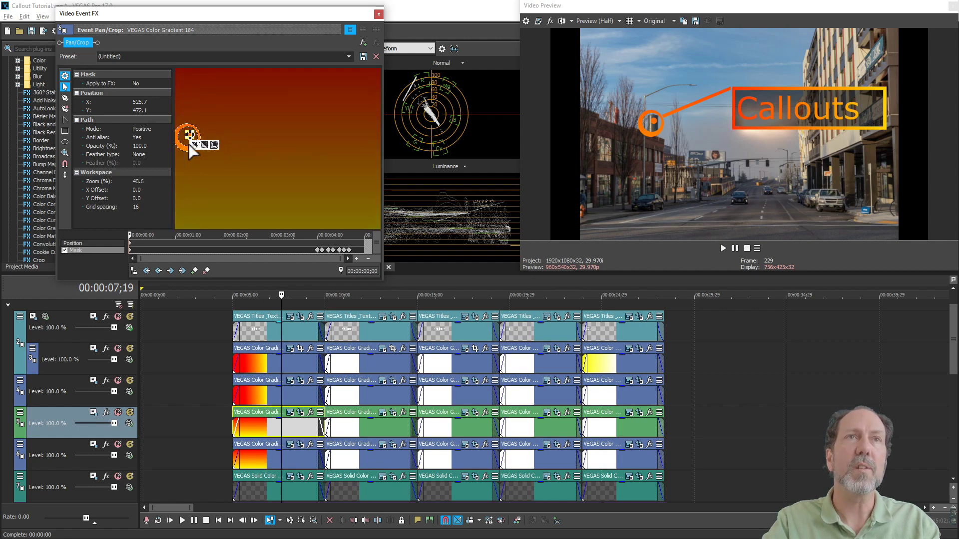
pyautogui.moveTo(224, 189); pyautogui.dragTo(316, 188)
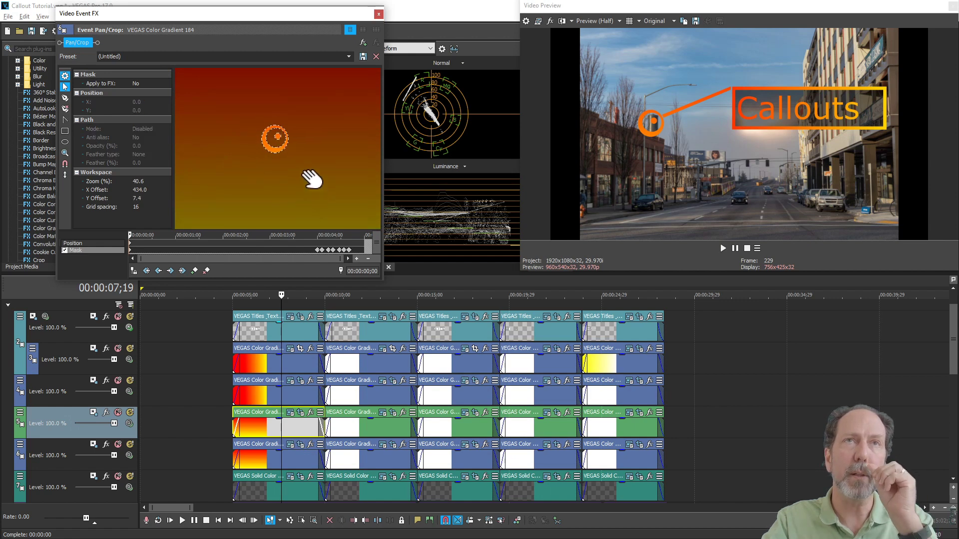
pyautogui.click(318, 250)
pyautogui.click(322, 249)
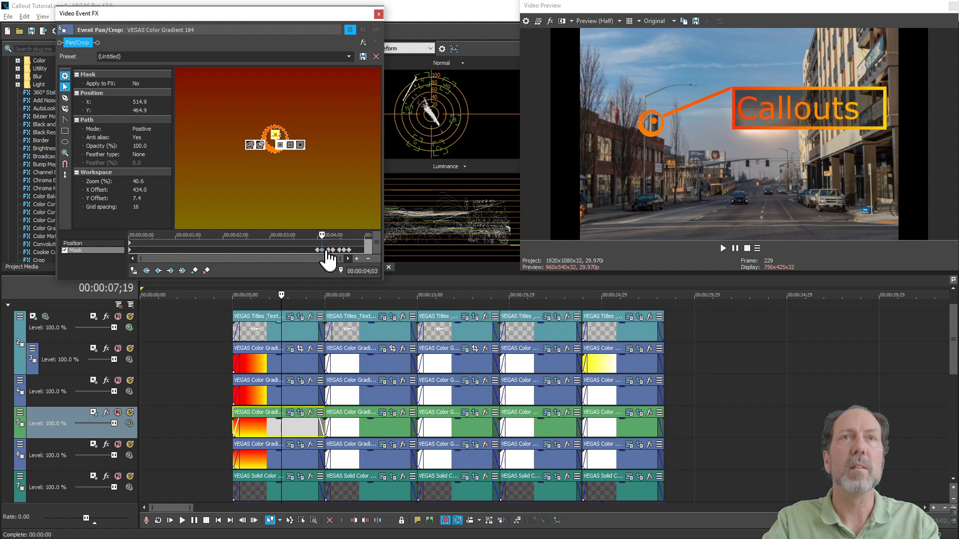
pyautogui.click(332, 249)
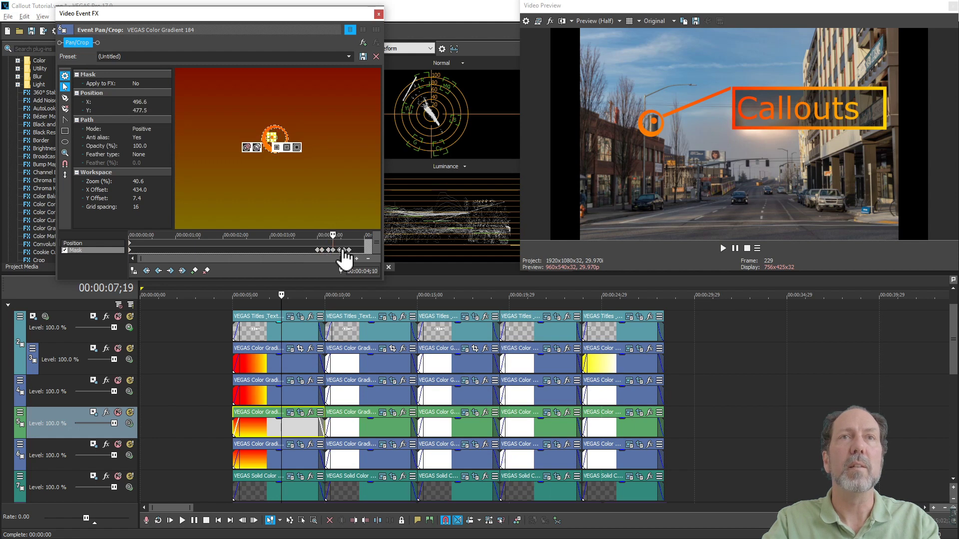
pyautogui.click(343, 250)
pyautogui.click(349, 249)
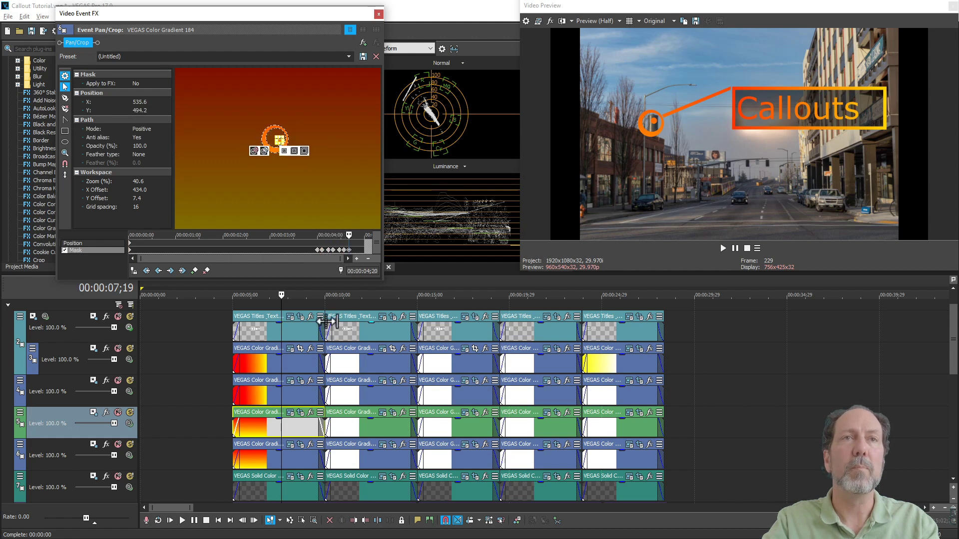
# Step: Close the circle's pan/crop, then play and stop the project from 00:00:08;04
pyautogui.click(379, 13)
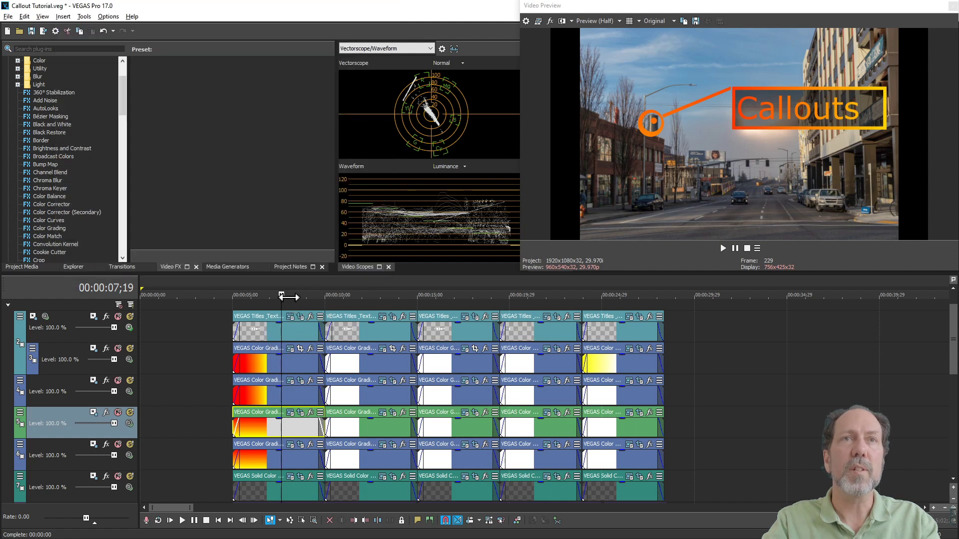
pyautogui.click(290, 284)
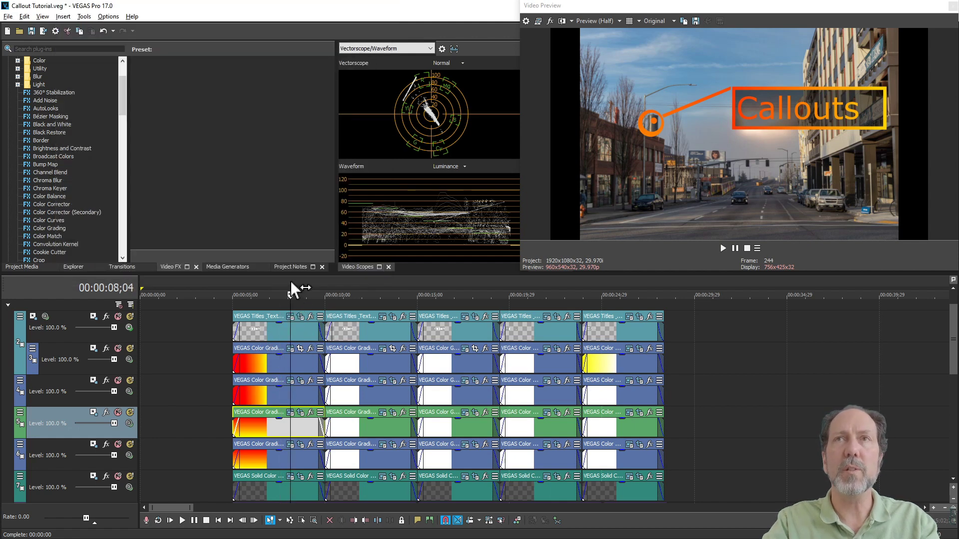
pyautogui.press('space')
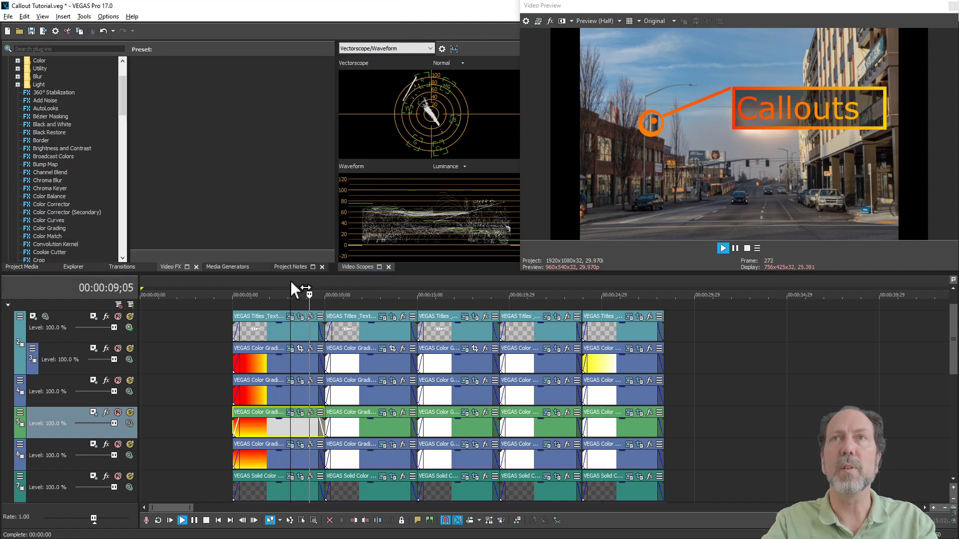
pyautogui.press('space')
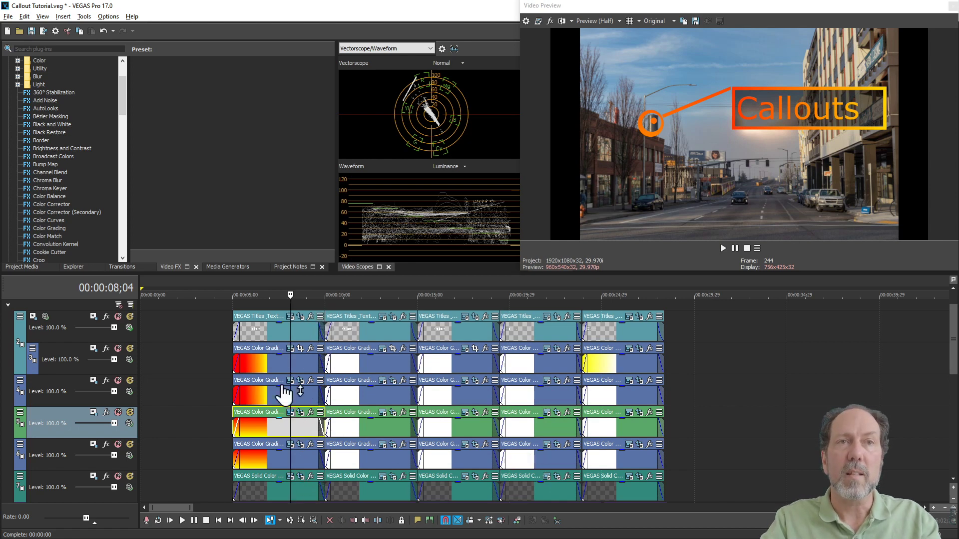
# Step: Play the callout titles from 5 seconds, then preview the first and the multi-line callouts
pyautogui.click(231, 310)
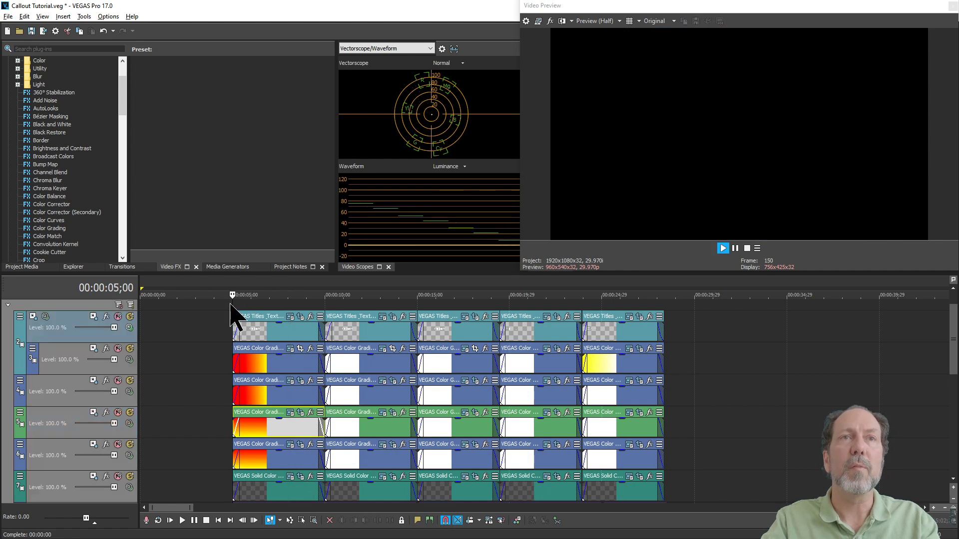
pyautogui.press('space')
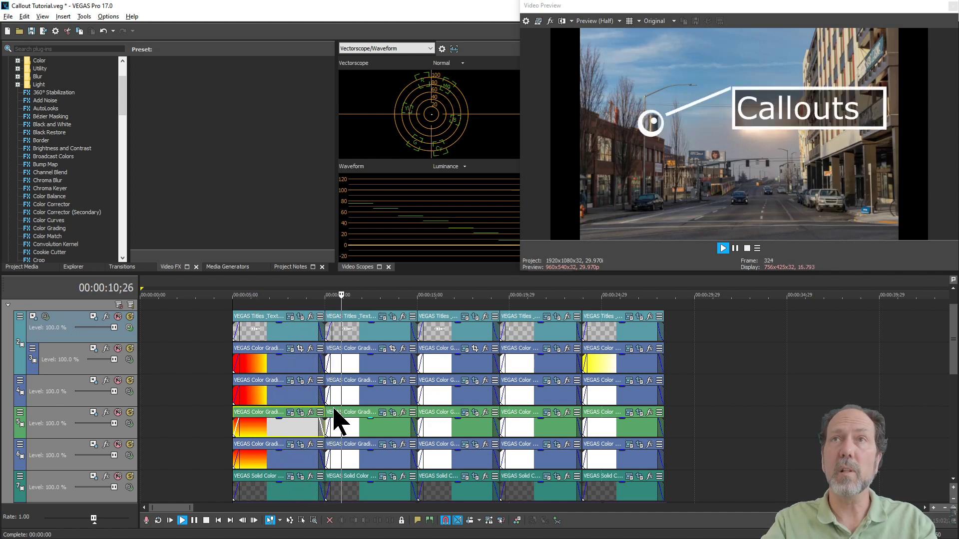
pyautogui.press('space')
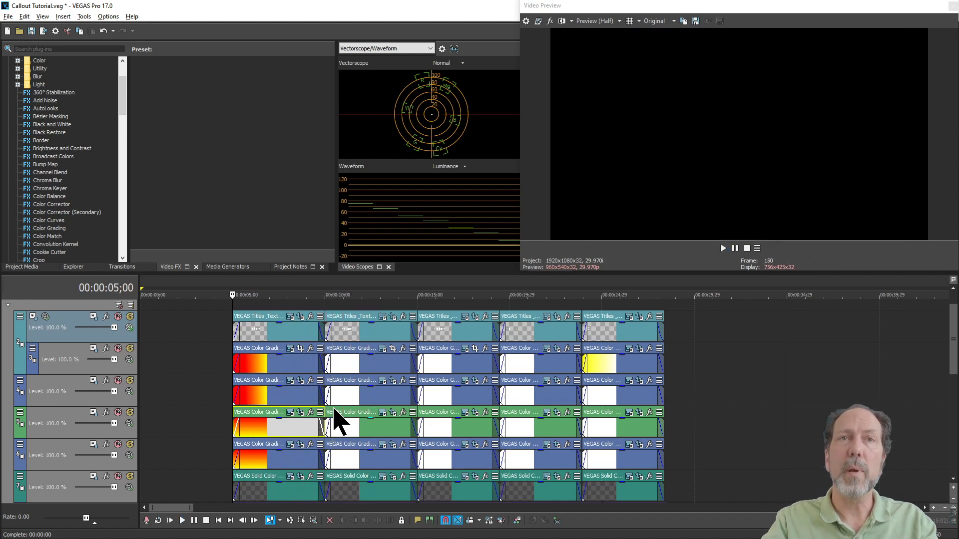
pyautogui.click(275, 334)
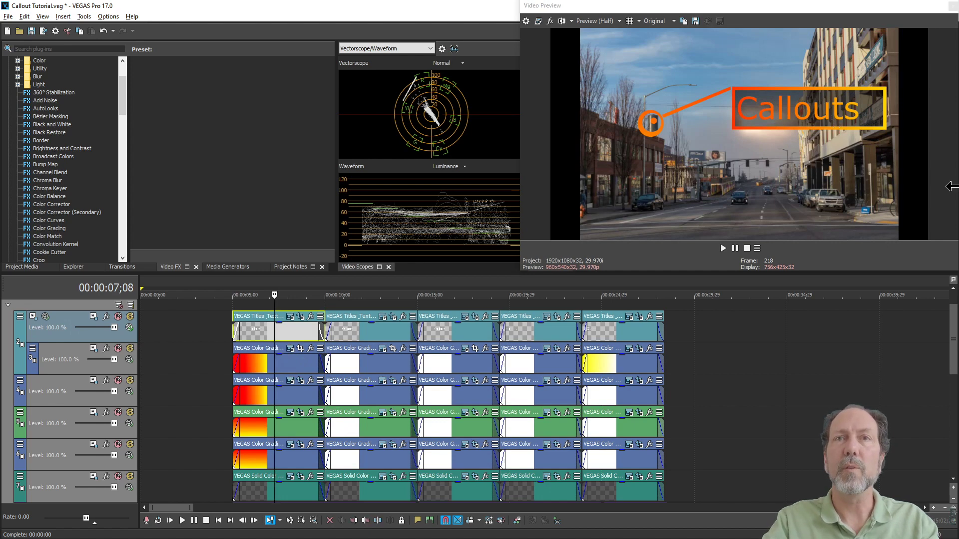
pyautogui.click(618, 332)
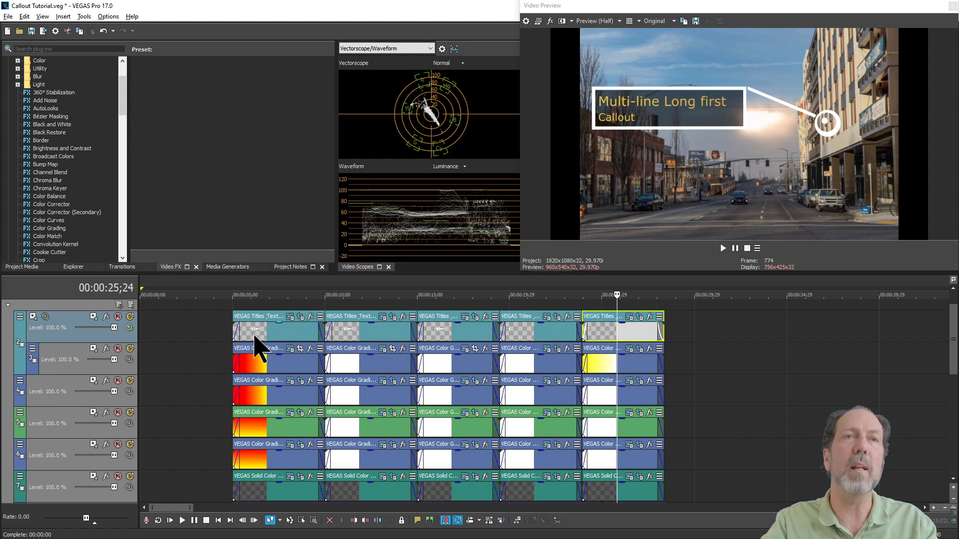
# Step: Move the playhead near the project start and collapse then re-expand the callout track group
pyautogui.click(190, 334)
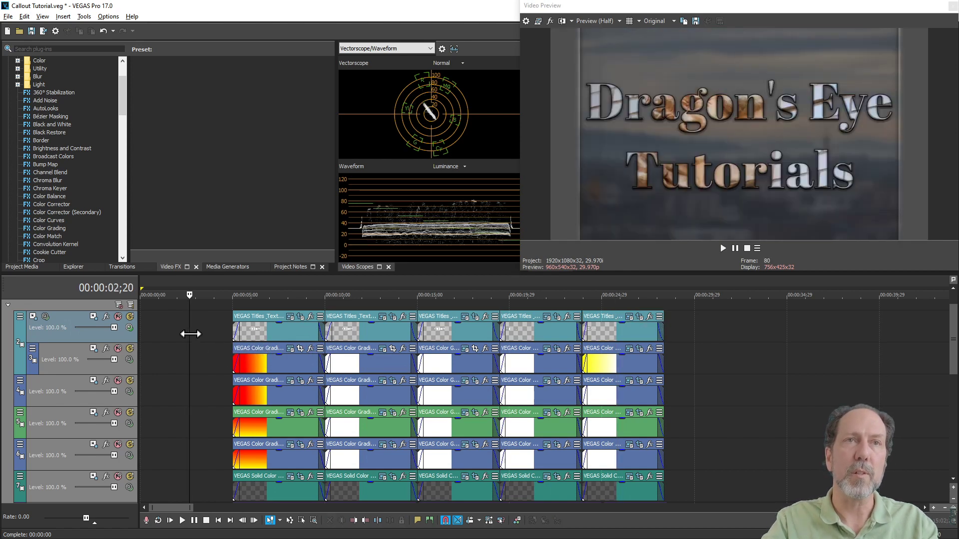
pyautogui.click(154, 387)
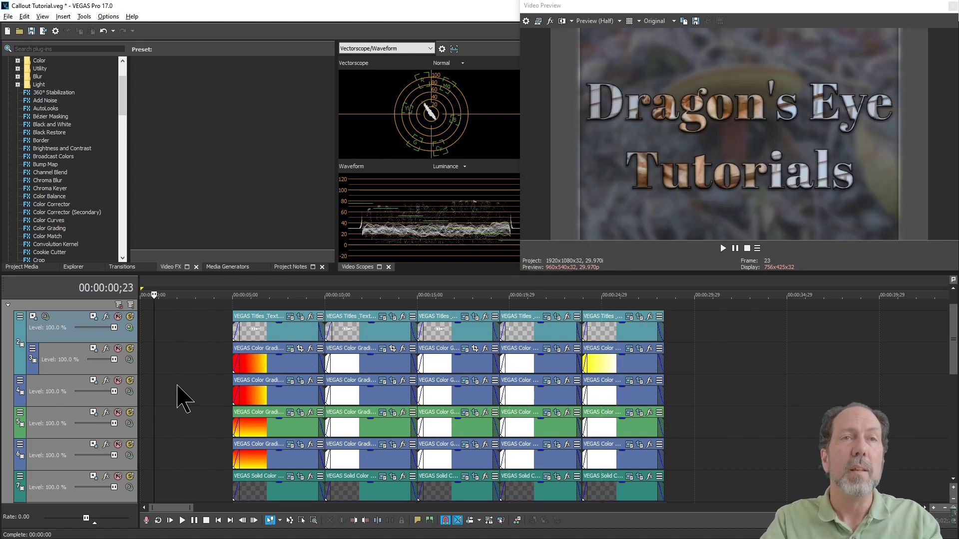
pyautogui.click(9, 305)
pyautogui.click(9, 305)
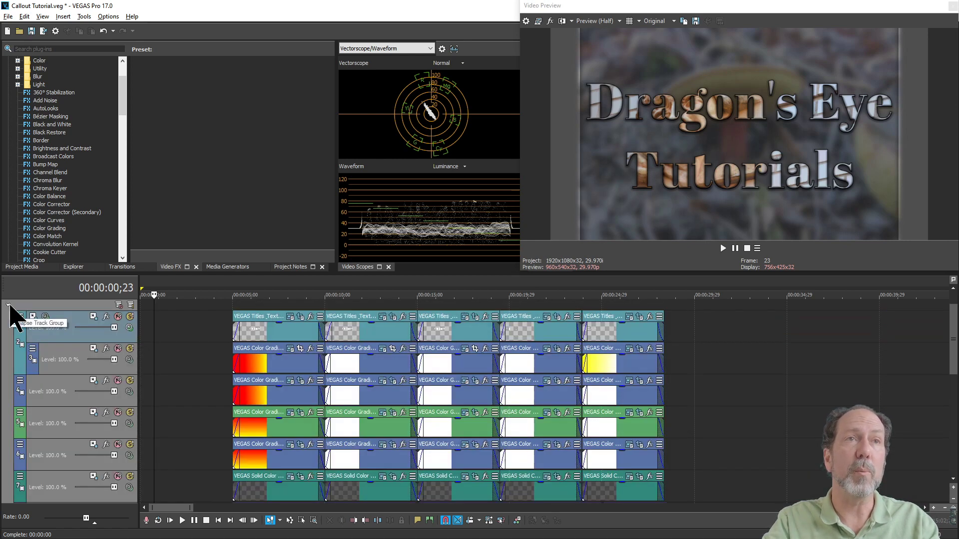
# Step: Solo the callout track group, view the first callout alone, and select its time span
pyautogui.click(130, 304)
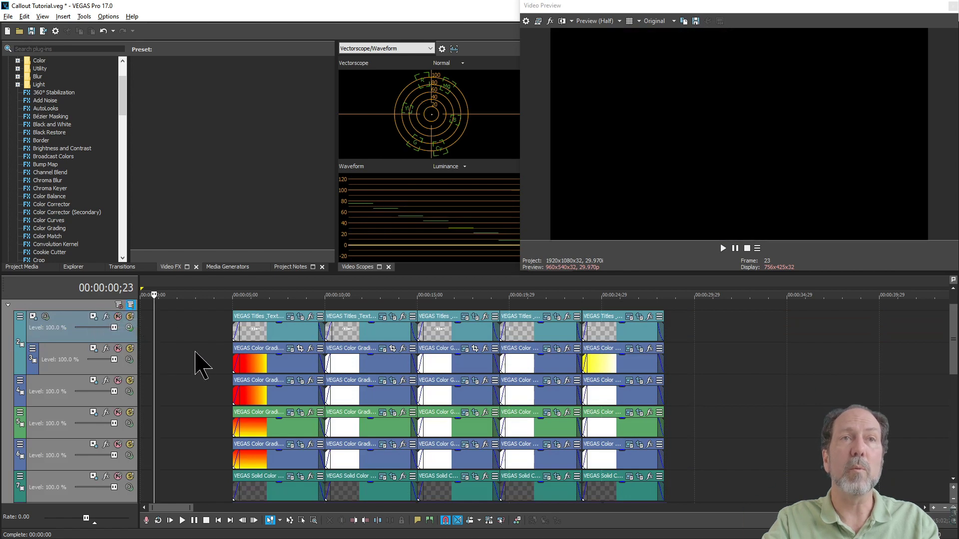
pyautogui.click(258, 333)
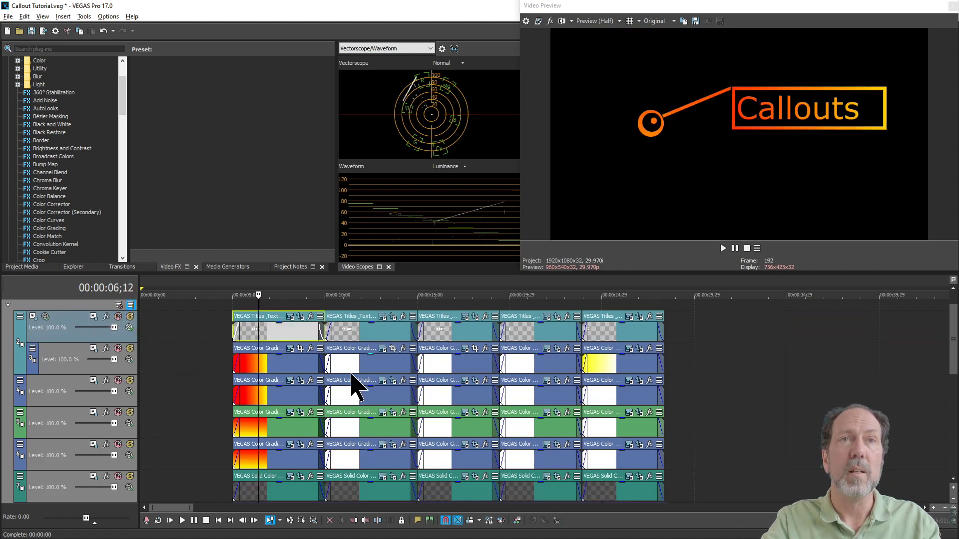
pyautogui.scroll(-2, 349, 370)
pyautogui.scroll(-4, 352, 382)
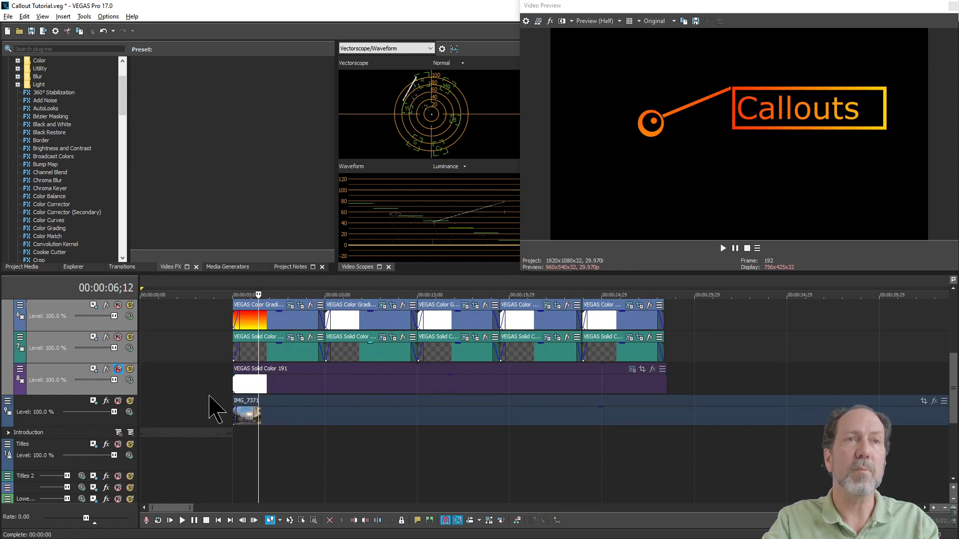
pyautogui.scroll(3, 276, 422)
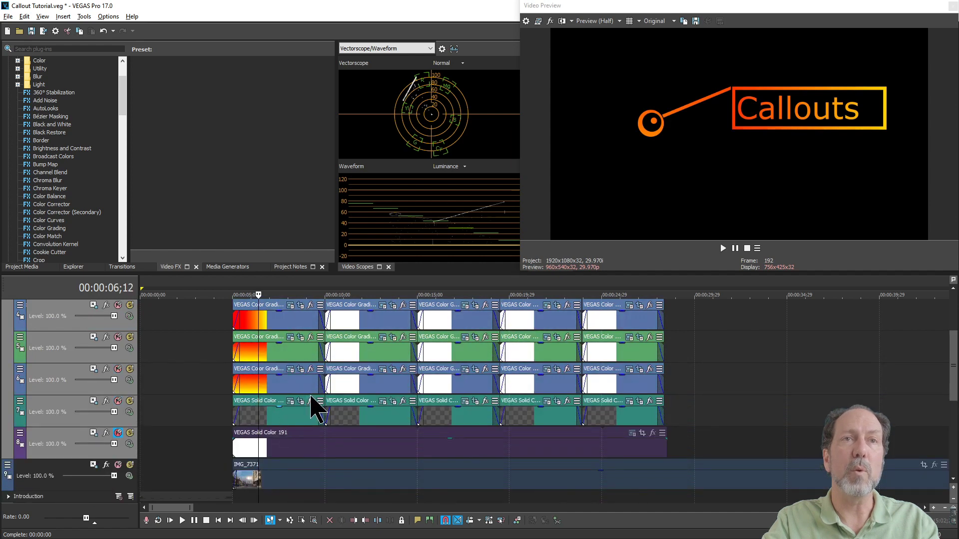
pyautogui.scroll(3, 311, 397)
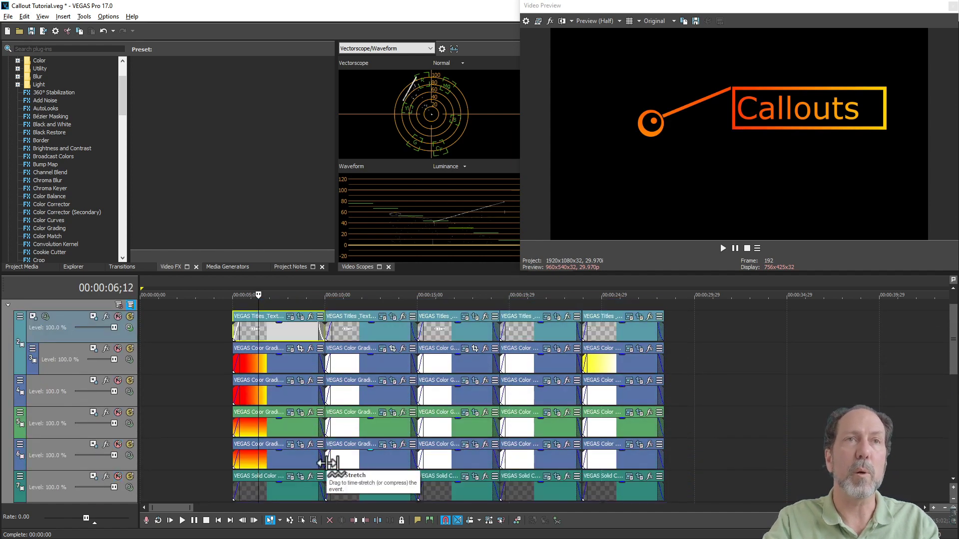
pyautogui.scroll(2, 325, 460)
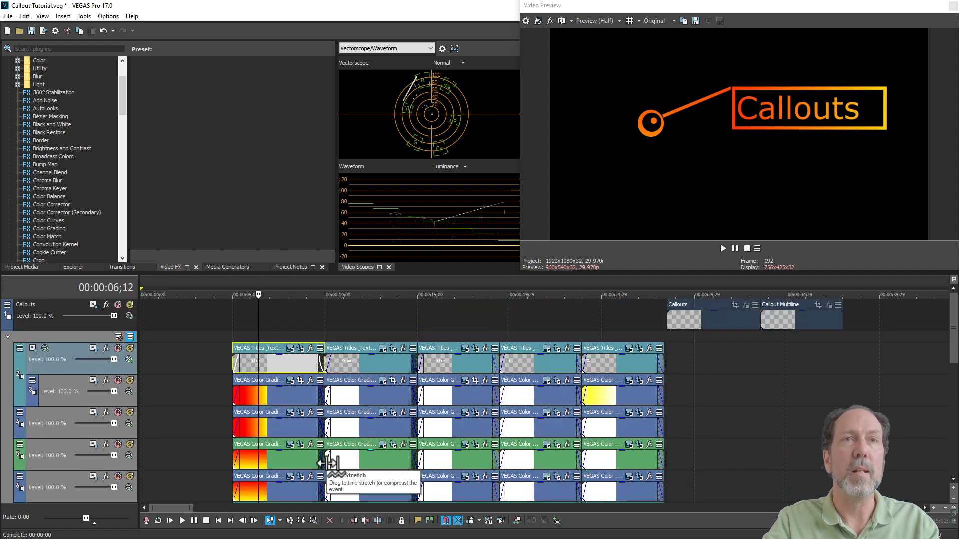
pyautogui.doubleClick(286, 365)
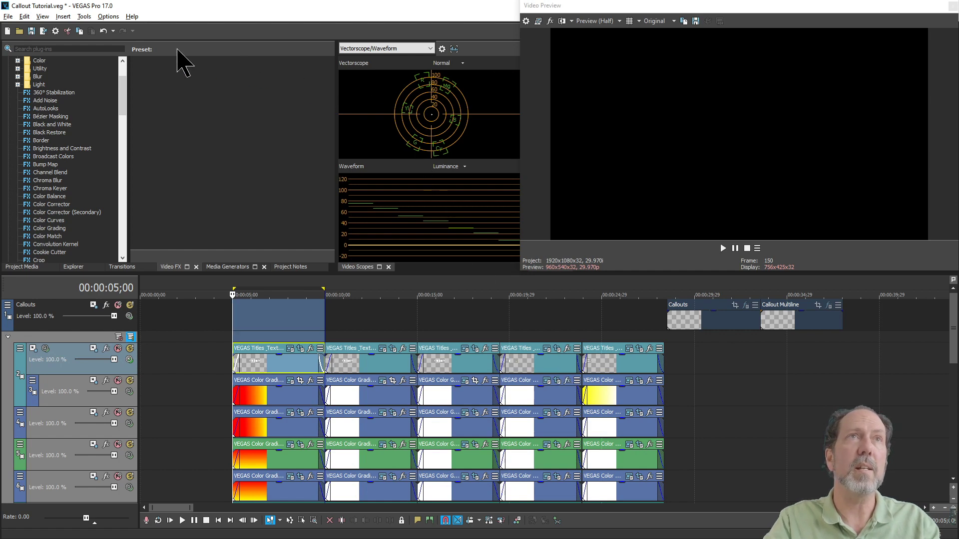
# Step: Review Render to New Track with QuickTime 7 and the Alpha Render template, then cancel
pyautogui.click(88, 17)
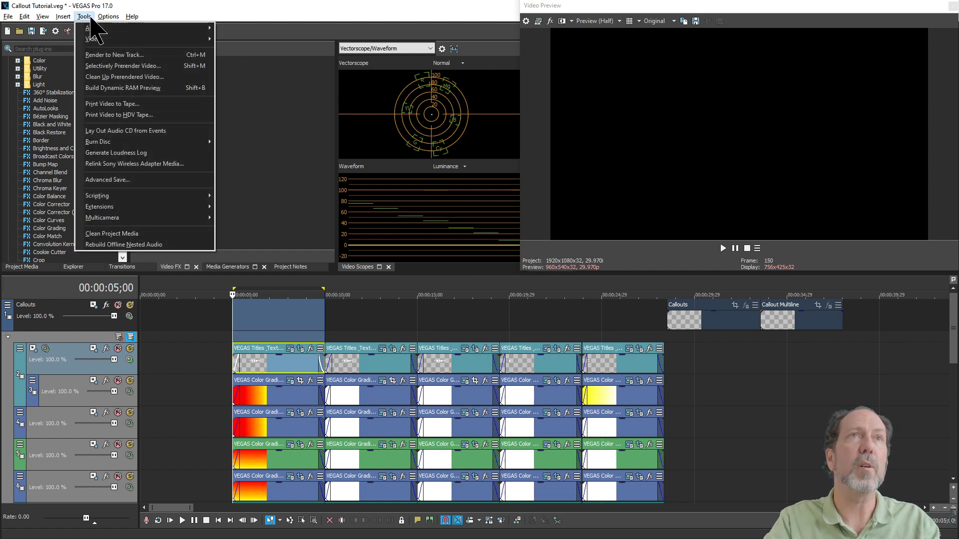
pyautogui.click(119, 55)
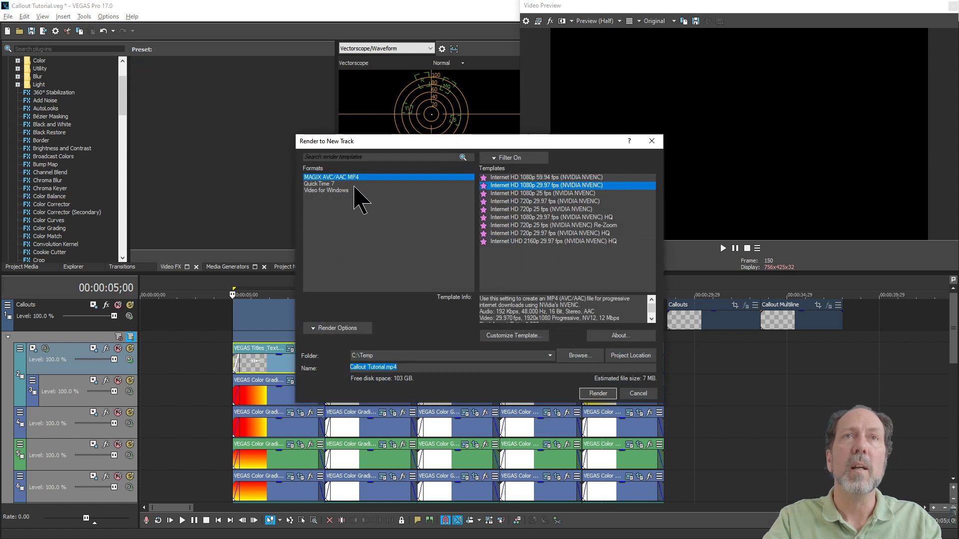
pyautogui.click(333, 185)
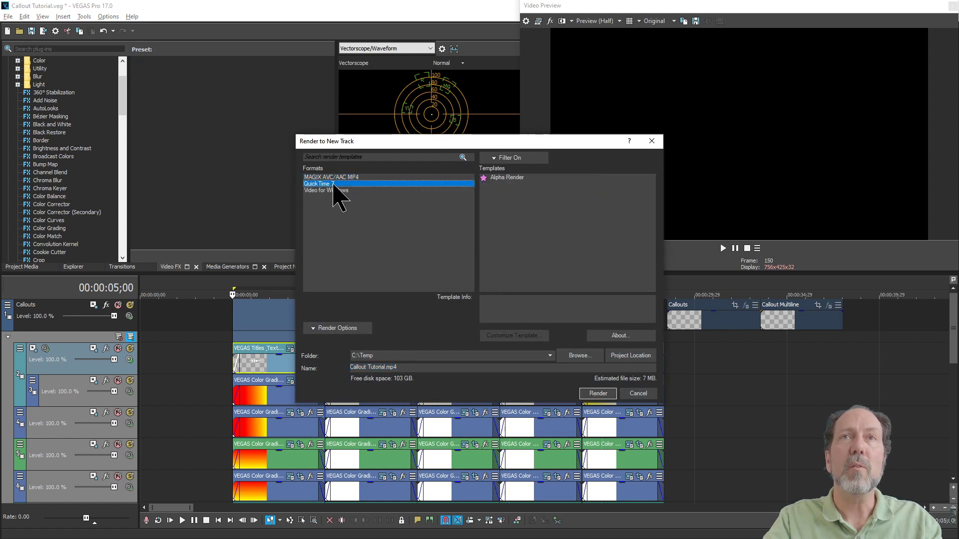
pyautogui.click(509, 180)
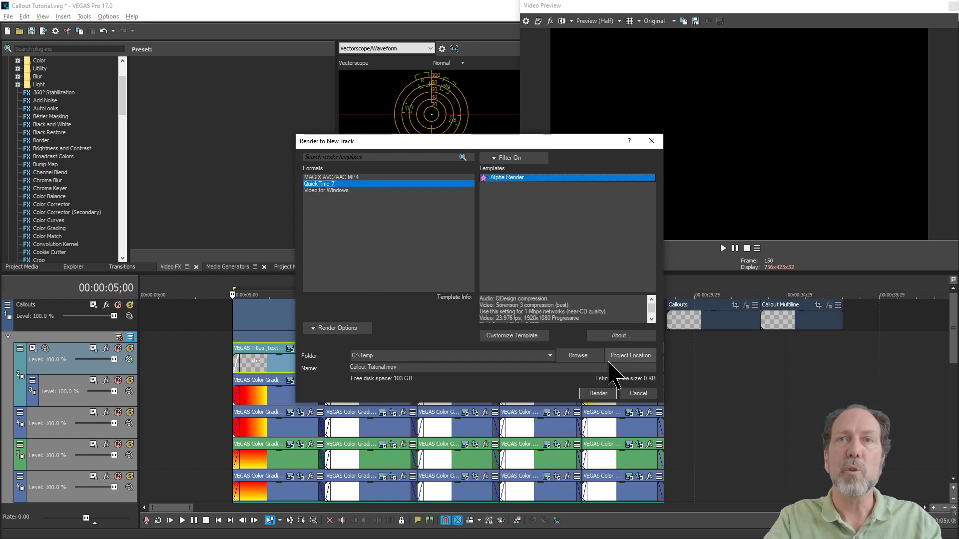
pyautogui.click(638, 393)
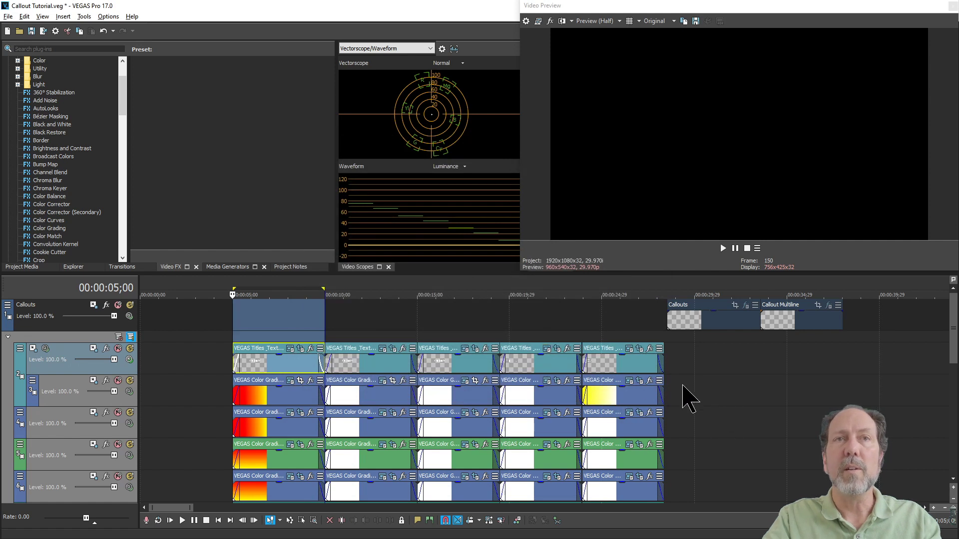
# Step: Play the Callouts event at 30 seconds over the photo and open its Picture In Picture effect
pyautogui.click(699, 322)
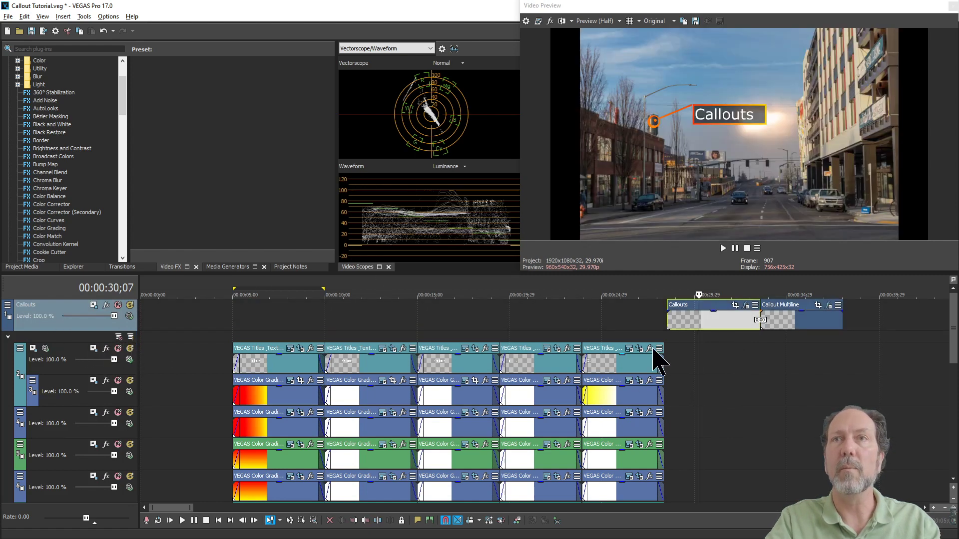
pyautogui.click(681, 352)
pyautogui.press('space')
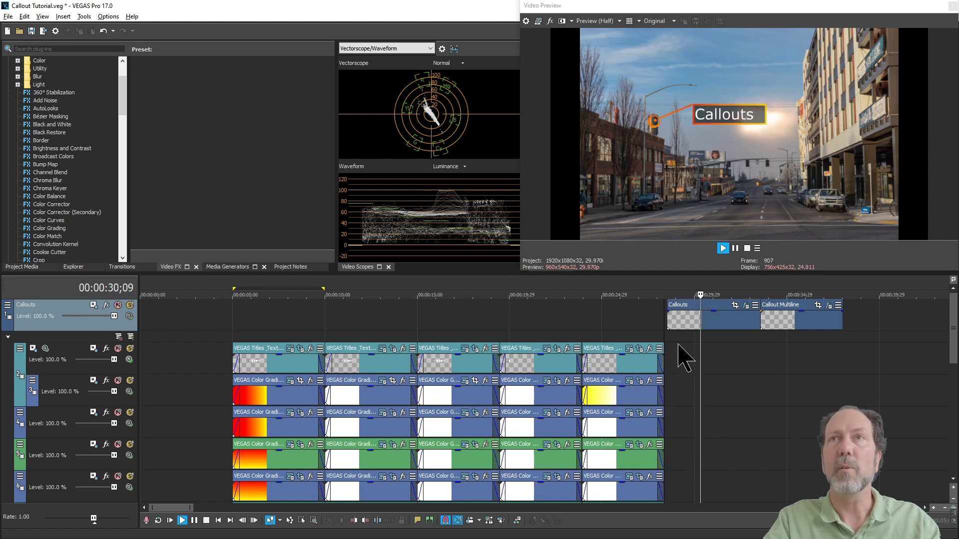
pyautogui.press('space')
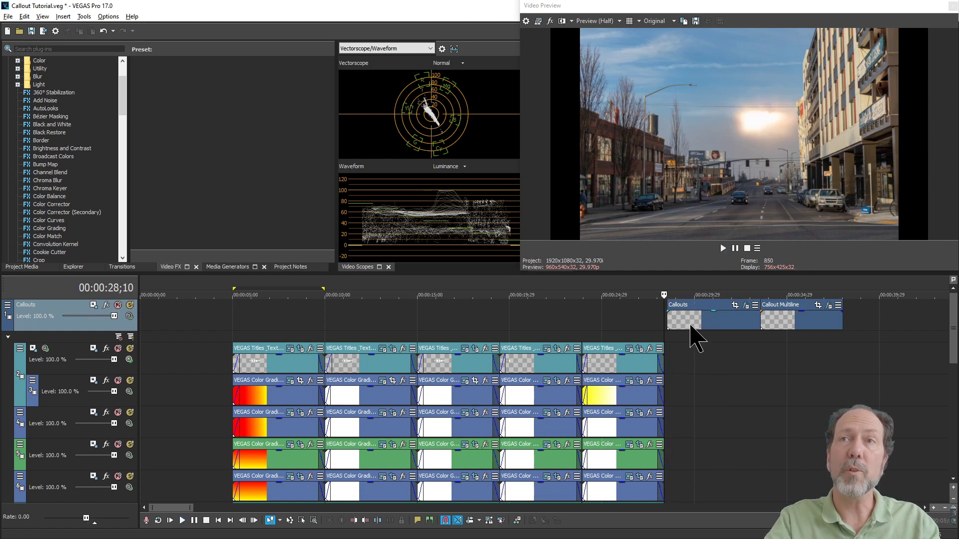
pyautogui.click(746, 305)
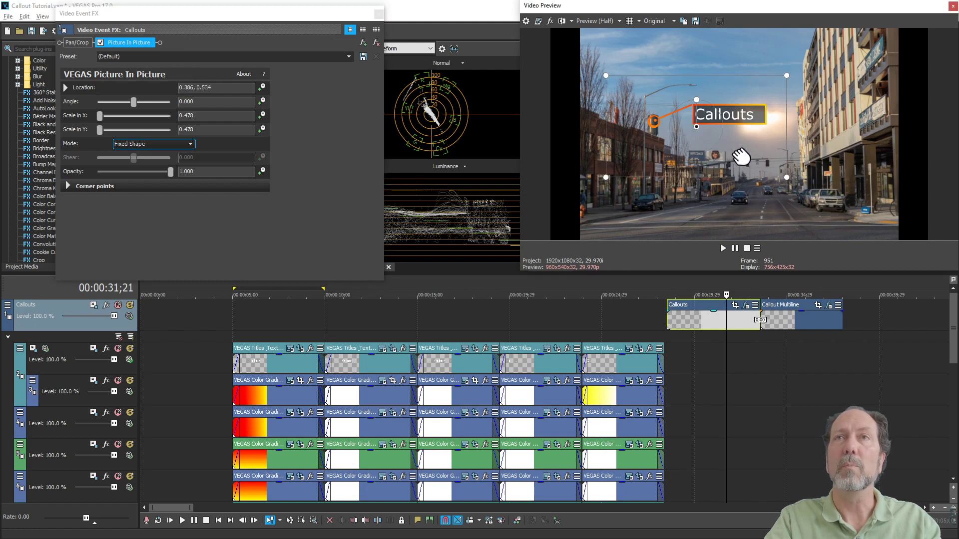
pyautogui.moveTo(742, 159); pyautogui.dragTo(843, 121)
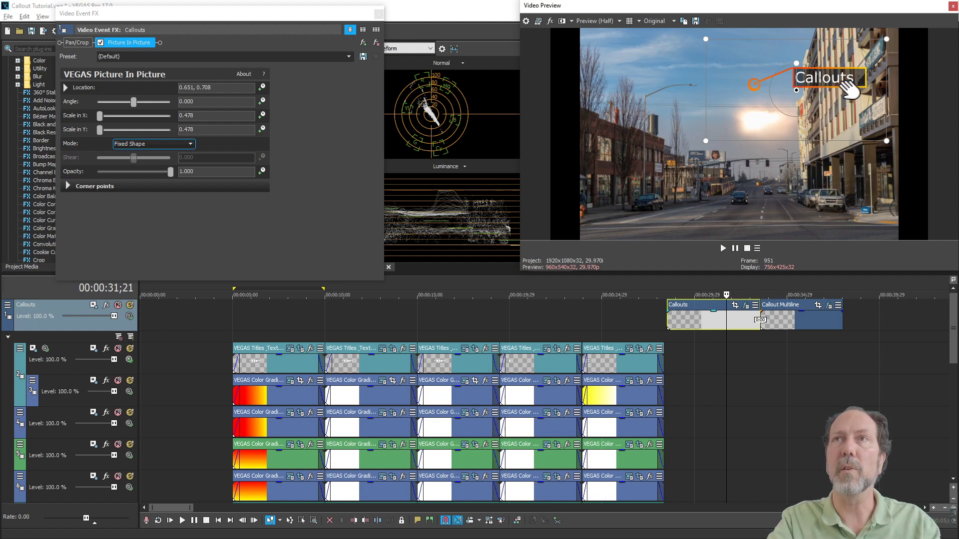
pyautogui.moveTo(881, 139); pyautogui.dragTo(887, 178)
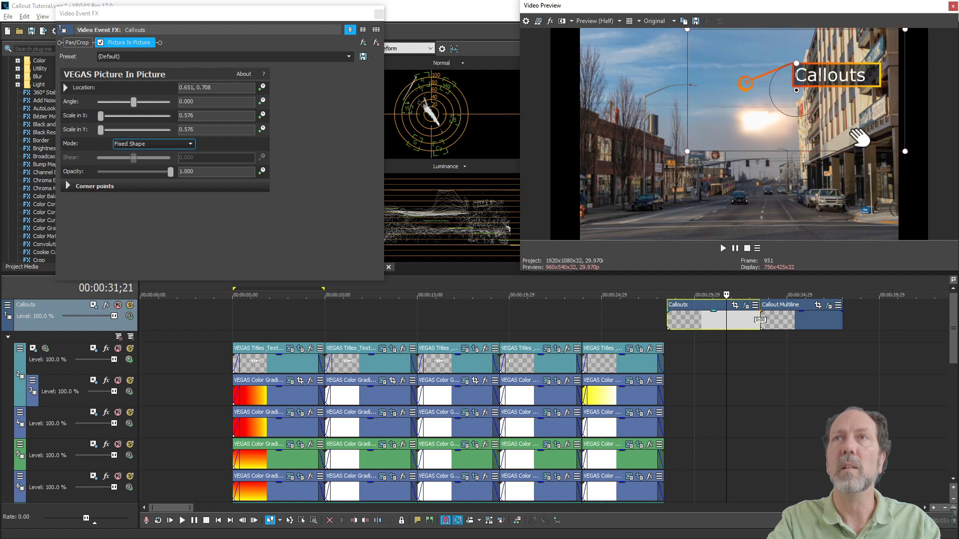
pyautogui.moveTo(864, 142); pyautogui.dragTo(774, 121)
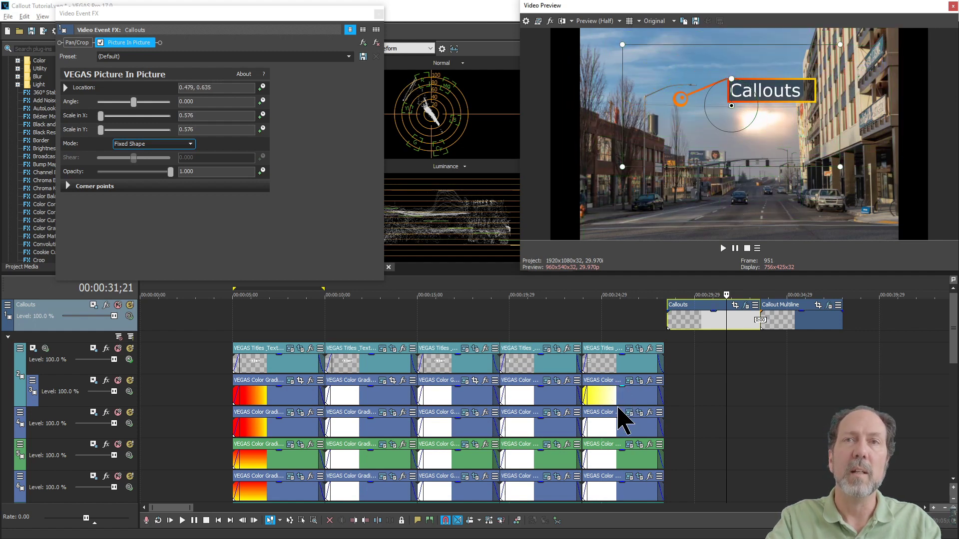
pyautogui.click(681, 330)
pyautogui.press('space')
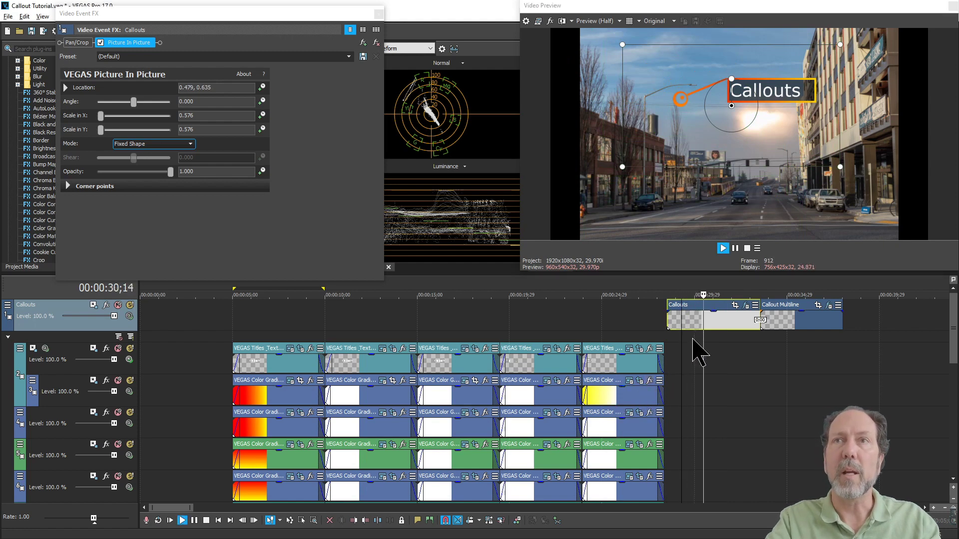
pyautogui.press('space')
# Step: Play the Callout Multiline event, view its picture-in-picture settings, then switch to Callout Sample.veg
pyautogui.click(769, 328)
pyautogui.press('space')
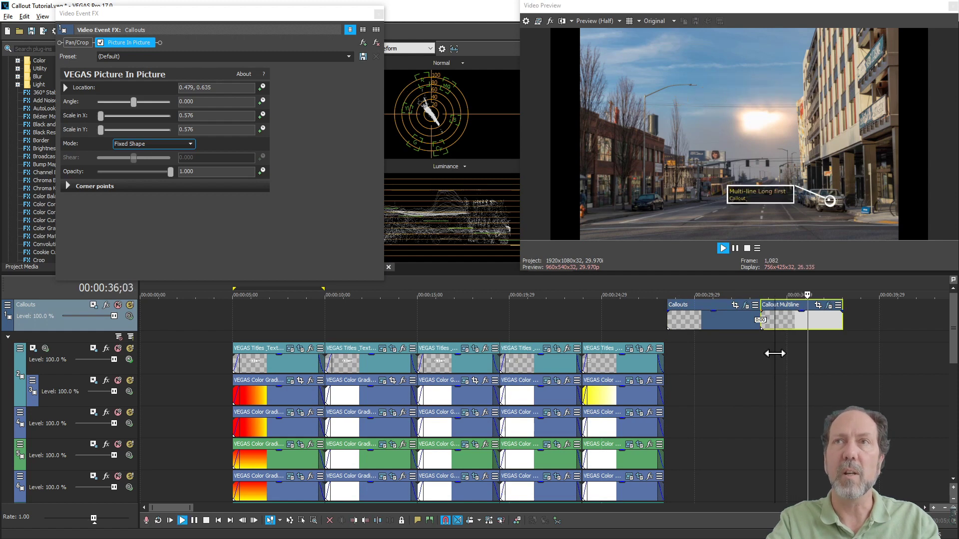
pyautogui.press('space')
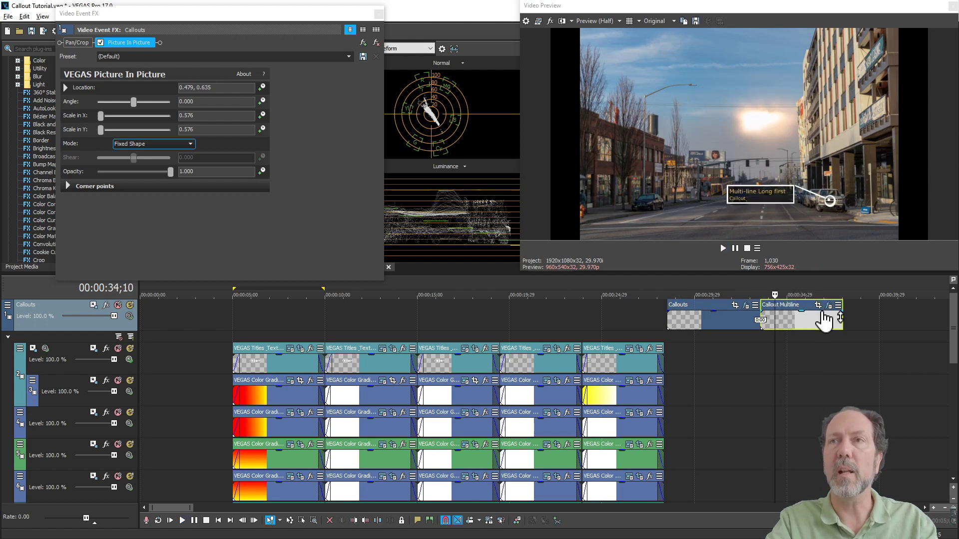
pyautogui.click(829, 306)
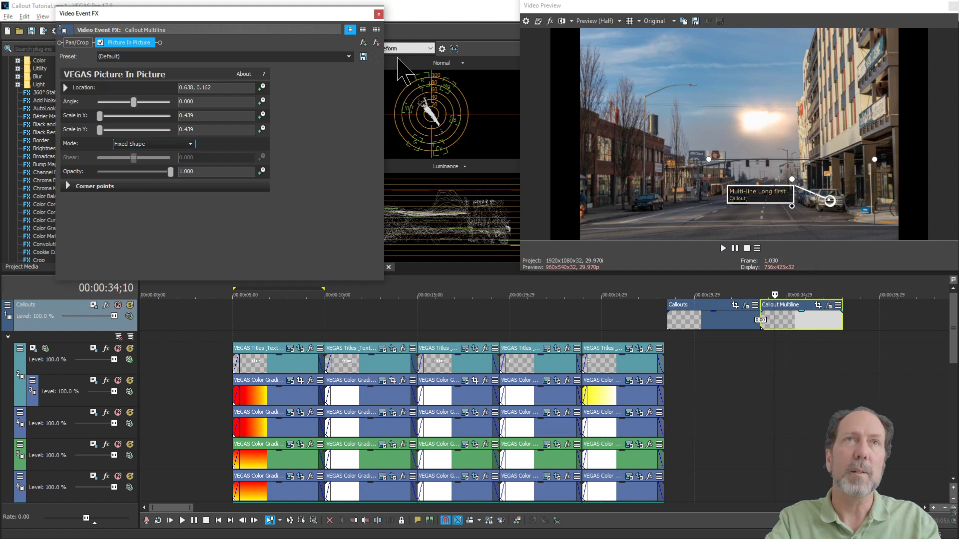
pyautogui.click(707, 158)
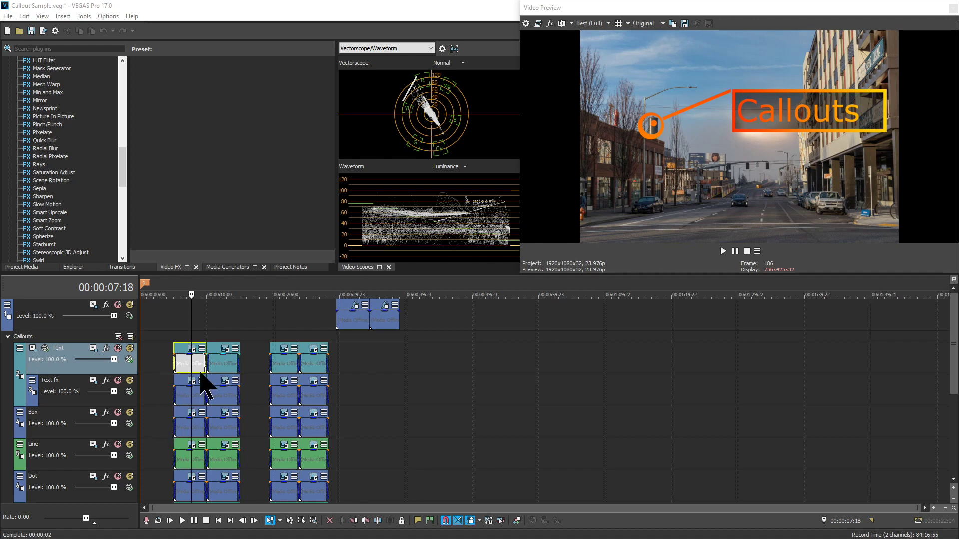
pyautogui.scroll(-3, 200, 387)
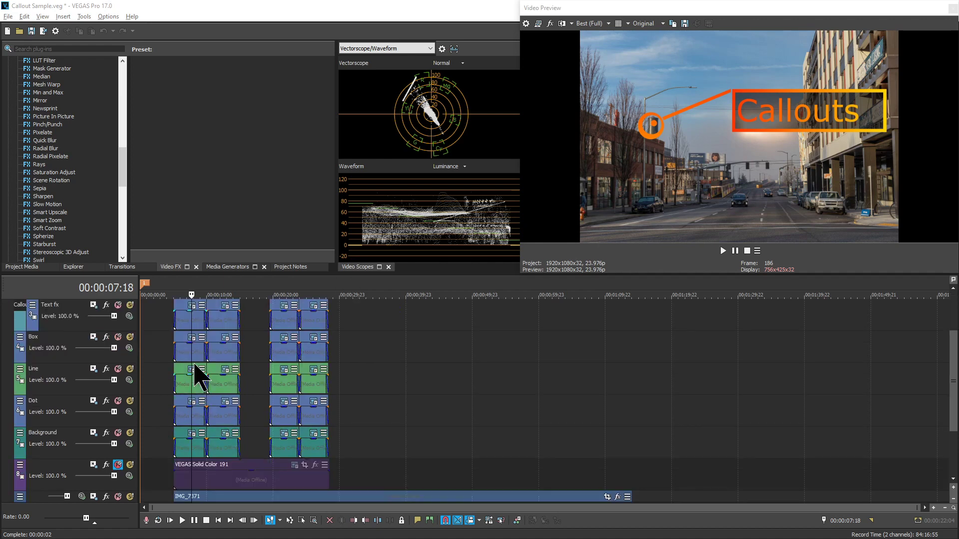
pyautogui.scroll(2, 199, 379)
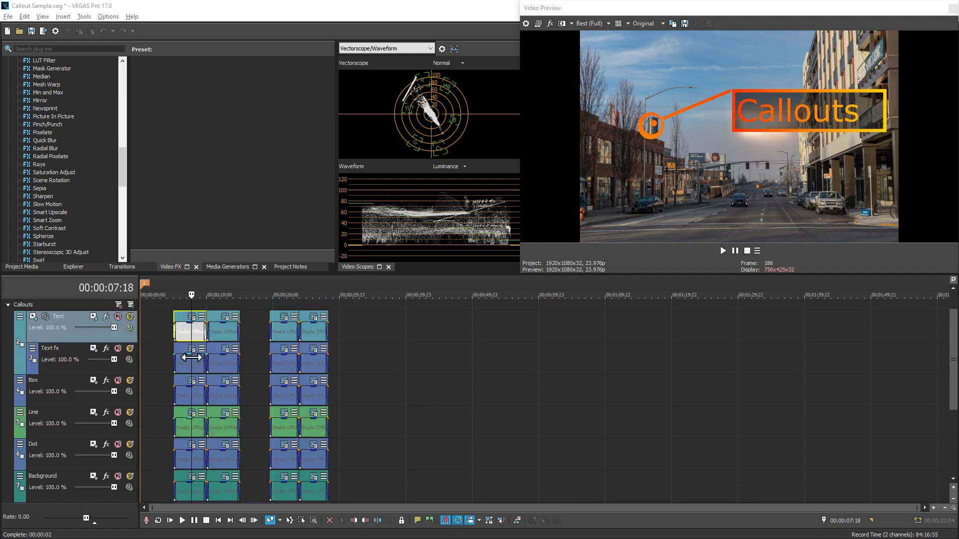
# Step: Copy the first clip of every callout track to 00:00:39 as new generated-media copies
pyautogui.keyDown('shift'); pyautogui.click(183, 492); pyautogui.keyUp('shift')
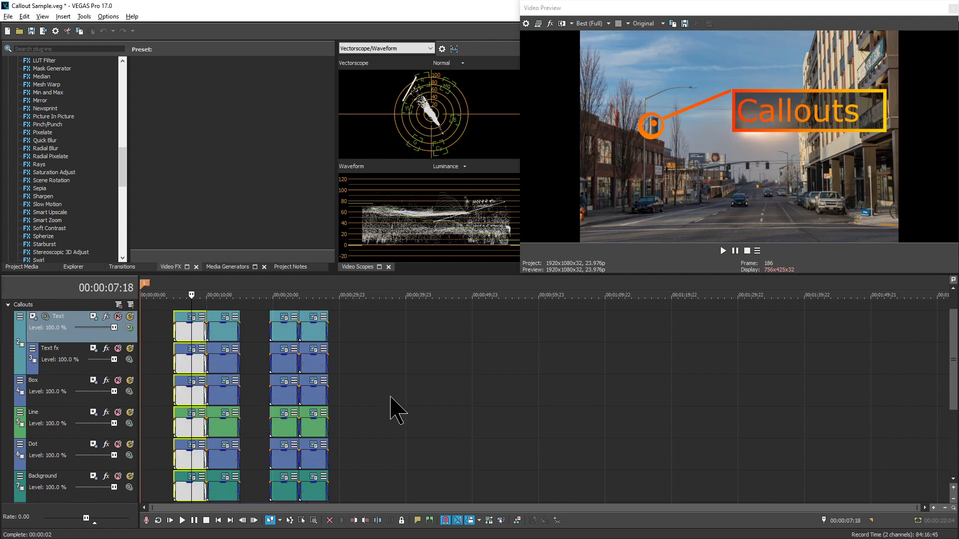
pyautogui.scroll(-2, 395, 407)
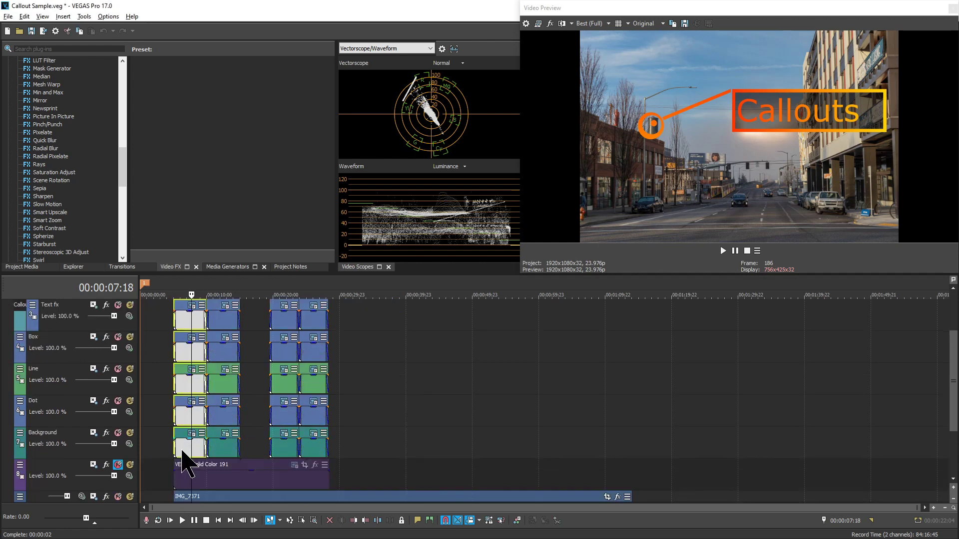
pyautogui.moveTo(186, 453); pyautogui.dragTo(408, 444)
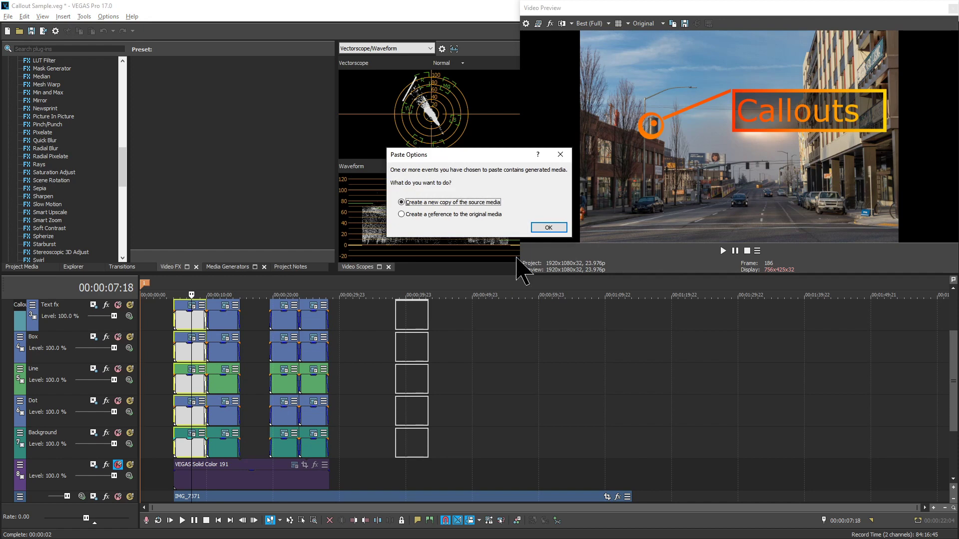
pyautogui.click(542, 231)
# Step: Mute the top track and open pan/crop for the copied VEGAS Color Gradient 300 event
pyautogui.scroll(3, 349, 365)
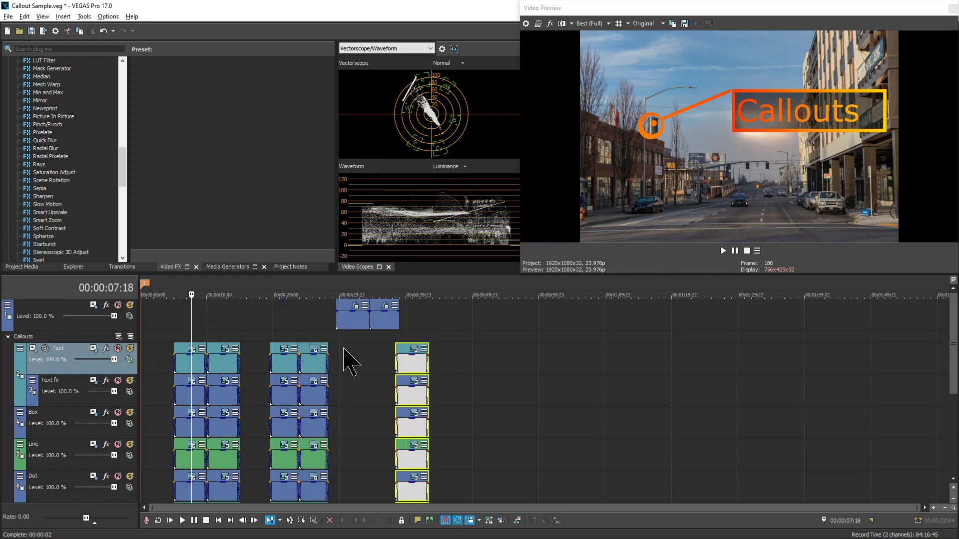
pyautogui.click(118, 304)
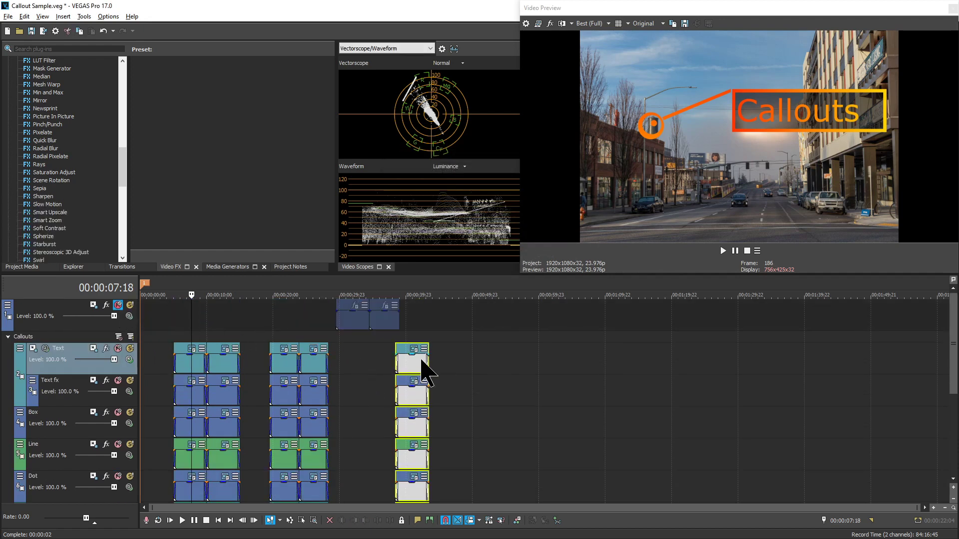
pyautogui.click(405, 361)
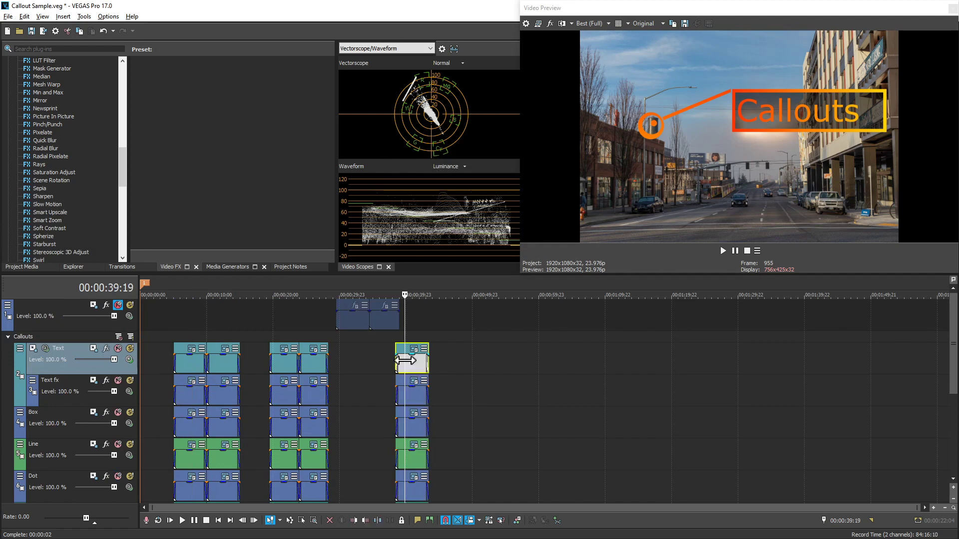
pyautogui.scroll(2, 405, 360)
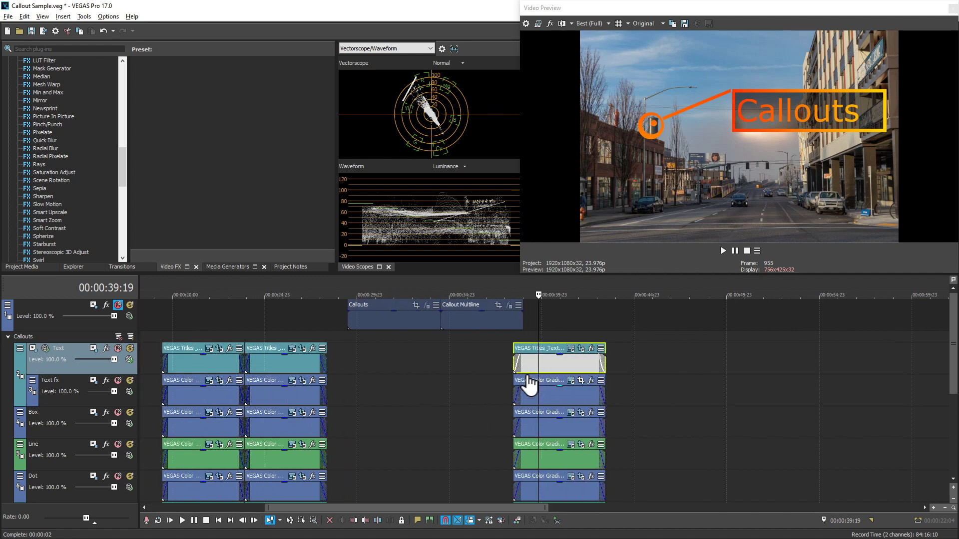
pyautogui.scroll(2, 474, 384)
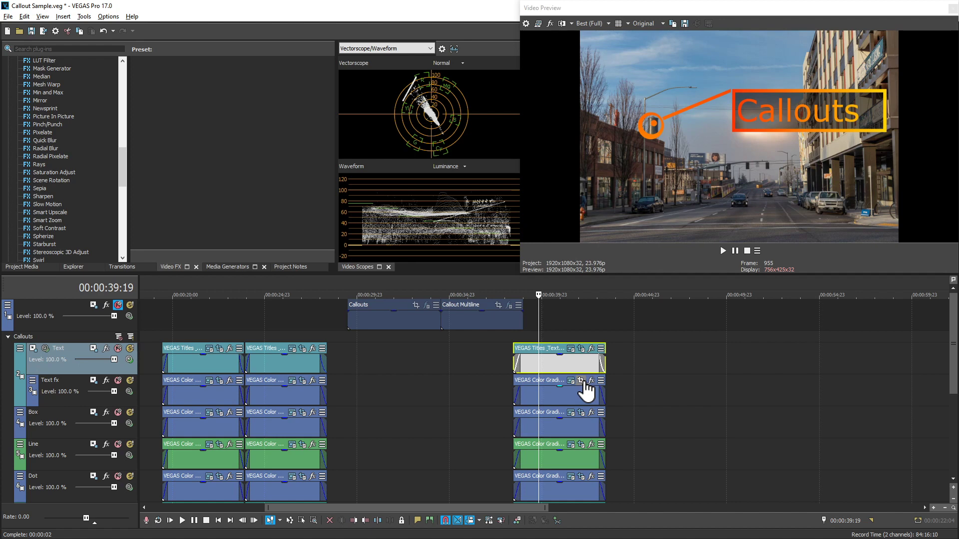
pyautogui.click(581, 380)
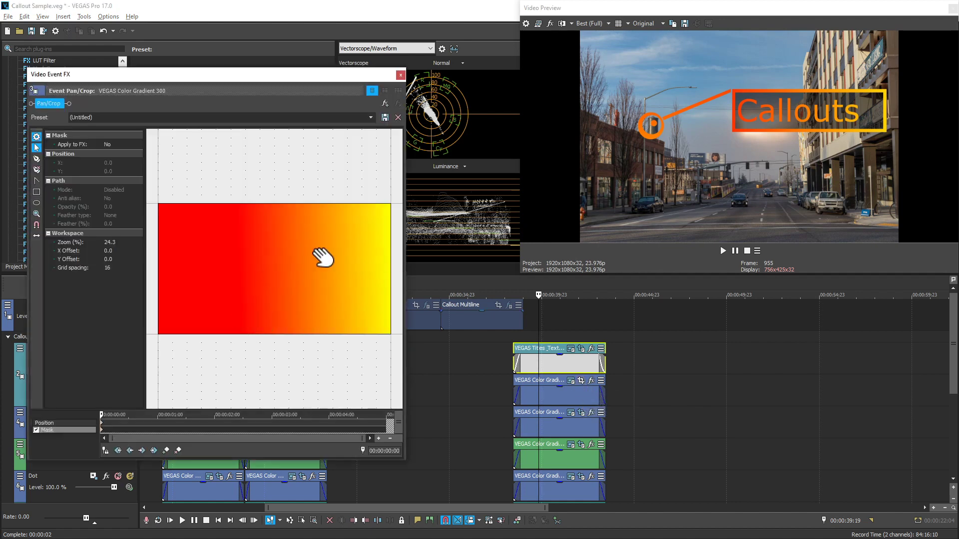
# Step: At 00:00:41:07, flip the text gradient layer VEGAS Color Gradient 300 horizontally
pyautogui.click(103, 423)
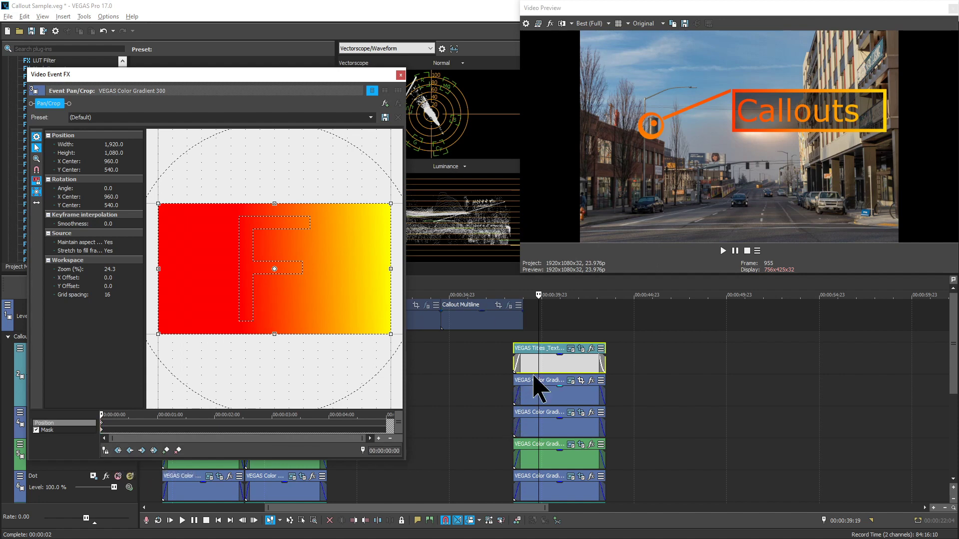
pyautogui.click(547, 369)
pyautogui.click(567, 372)
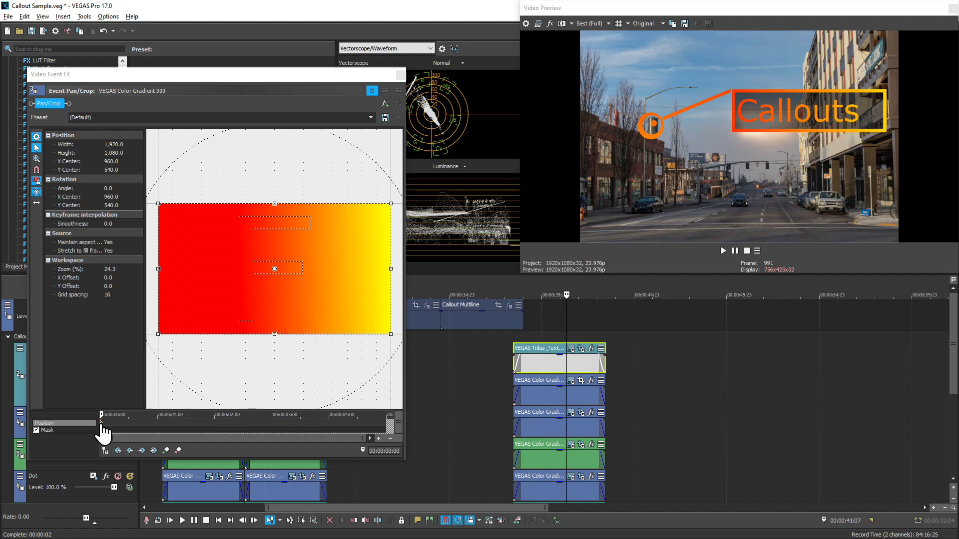
pyautogui.click(102, 424)
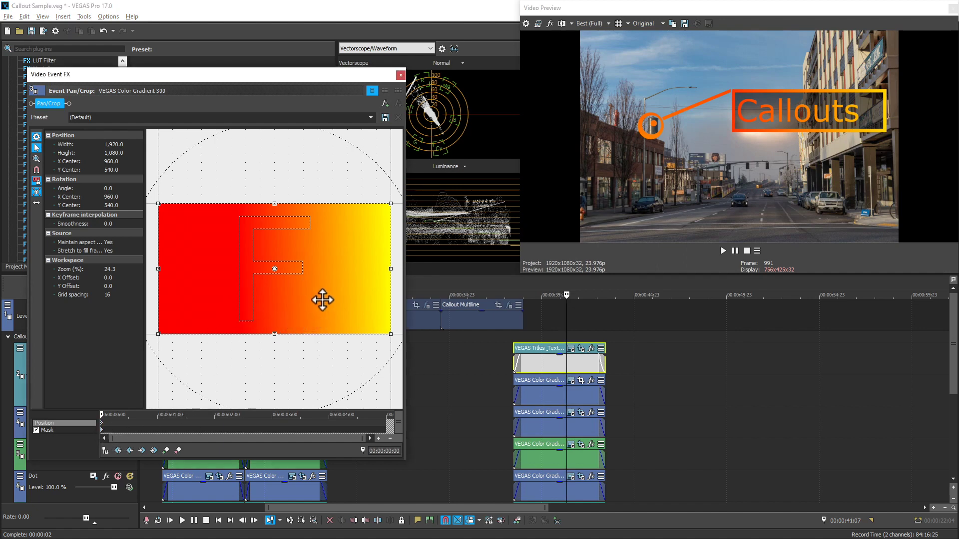
pyautogui.rightClick(327, 296)
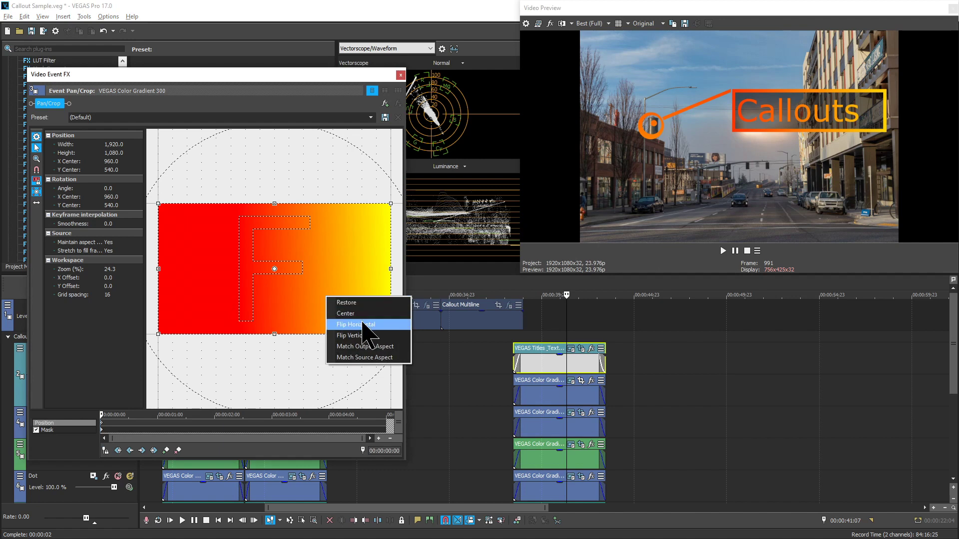
pyautogui.click(363, 325)
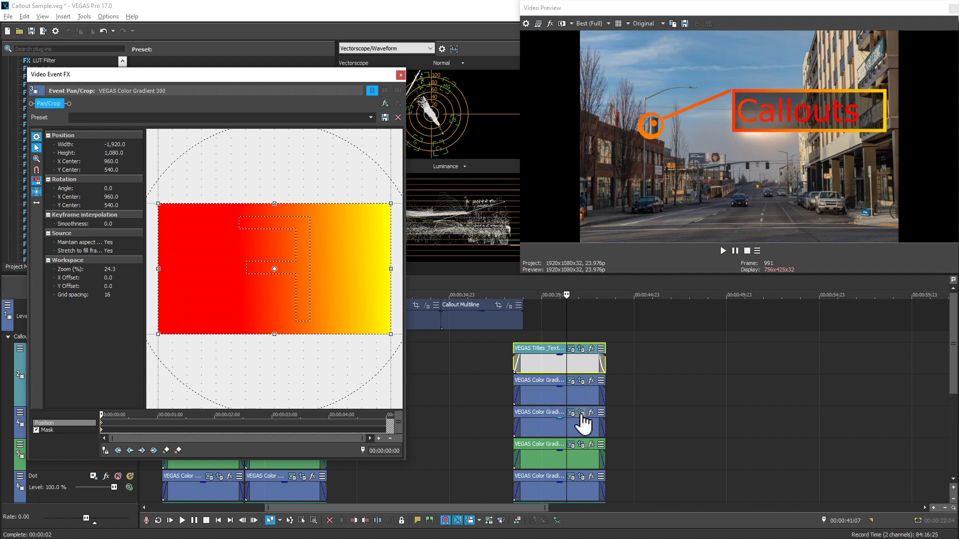
# Step: Flip the box layer, VEGAS Color Gradient 301, horizontally
pyautogui.click(581, 414)
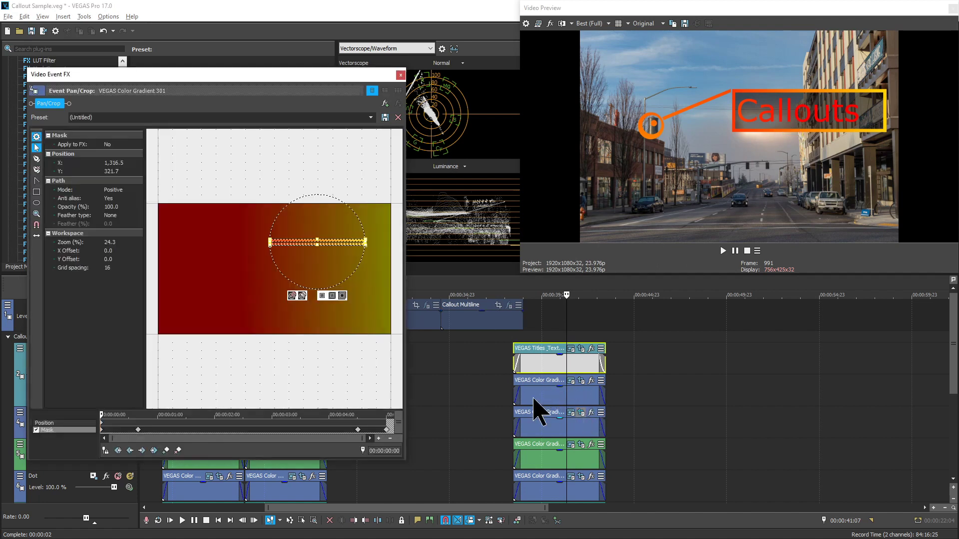
pyautogui.click(103, 423)
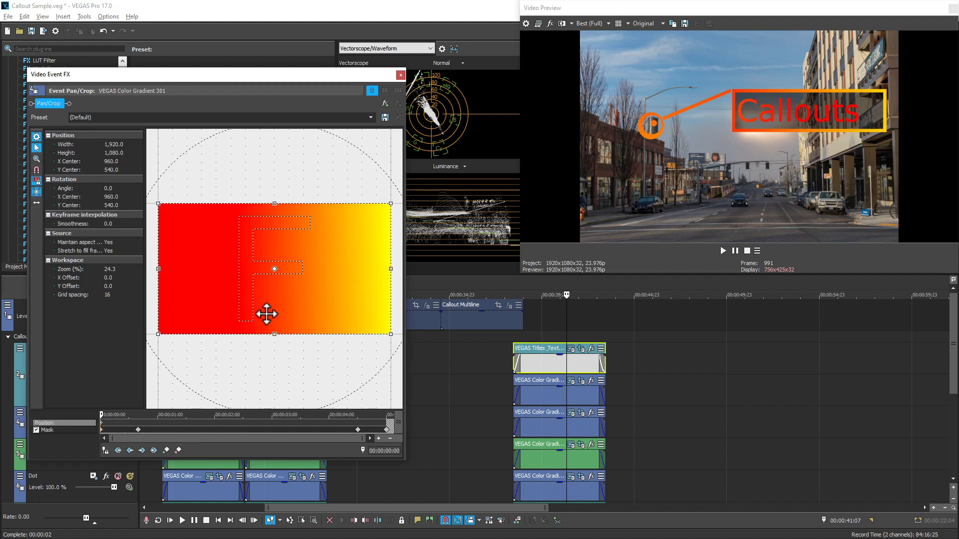
pyautogui.rightClick(321, 307)
pyautogui.click(352, 334)
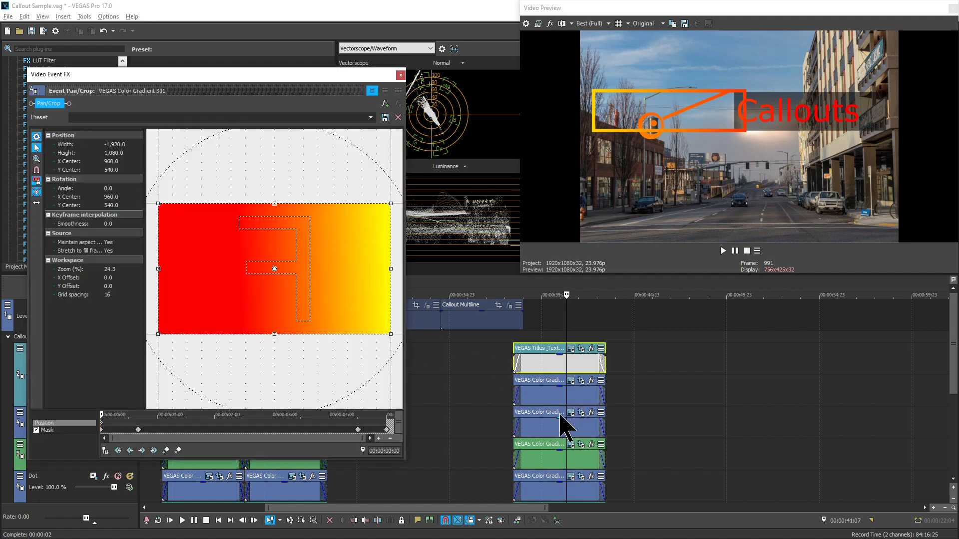
# Step: Flip the line layer, VEGAS Color Gradient 302, horizontally
pyautogui.click(580, 454)
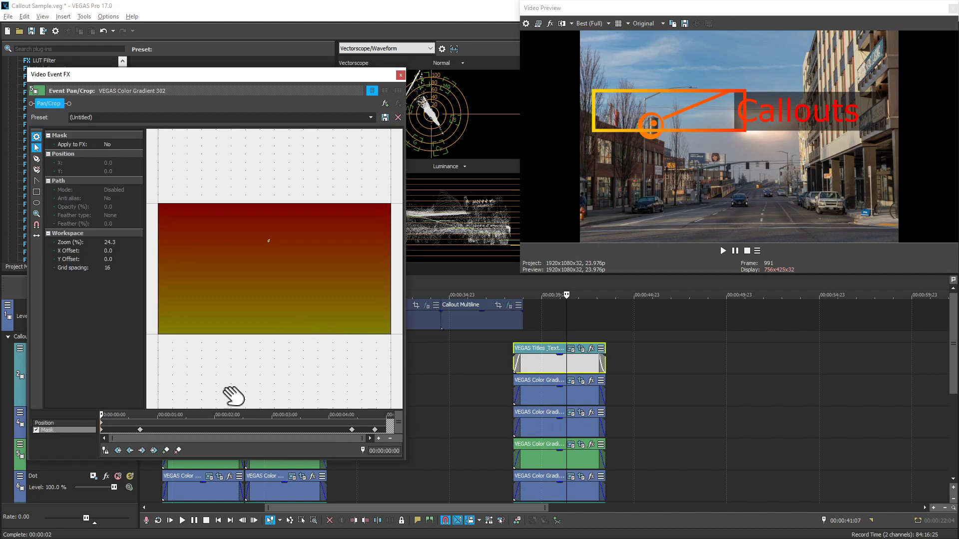
pyautogui.click(102, 425)
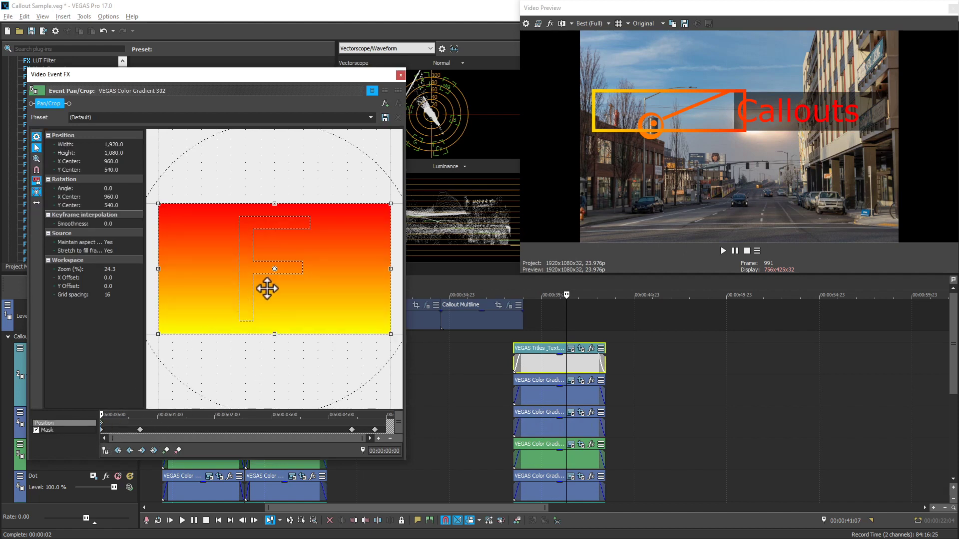
pyautogui.rightClick(309, 295)
pyautogui.click(332, 322)
pyautogui.scroll(-1, 546, 475)
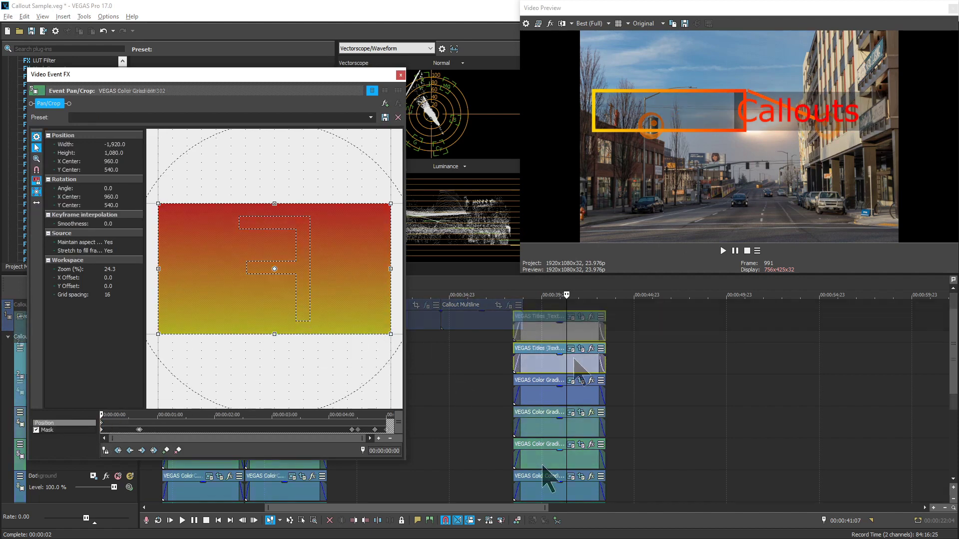
pyautogui.click(546, 480)
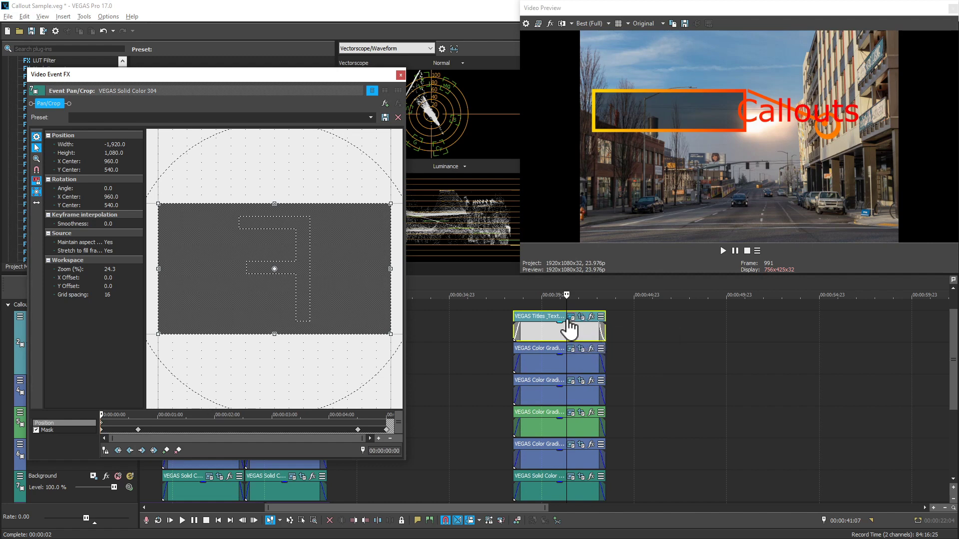
# Step: Drag the 'Callouts' title text left into the box, then close the text generator
pyautogui.click(570, 317)
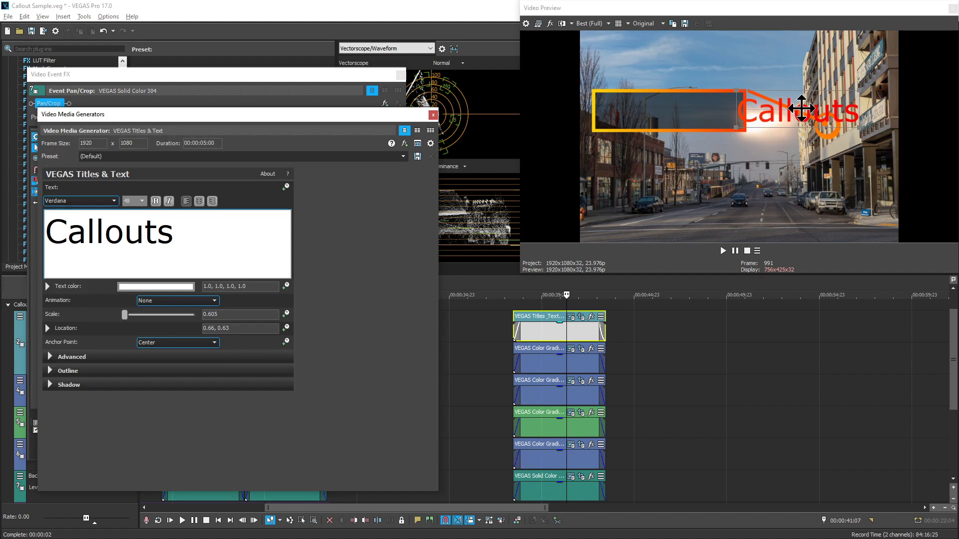
pyautogui.moveTo(802, 109); pyautogui.dragTo(672, 109)
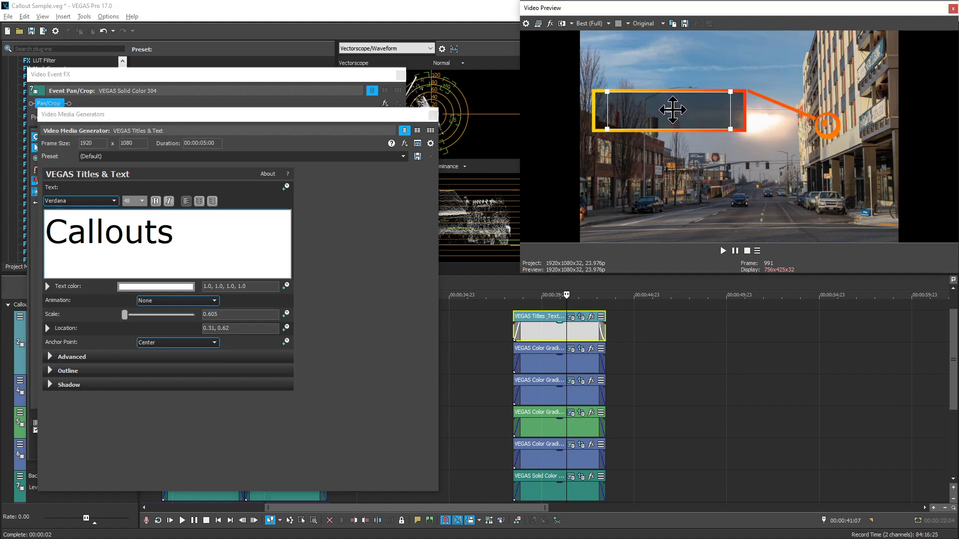
pyautogui.click(434, 115)
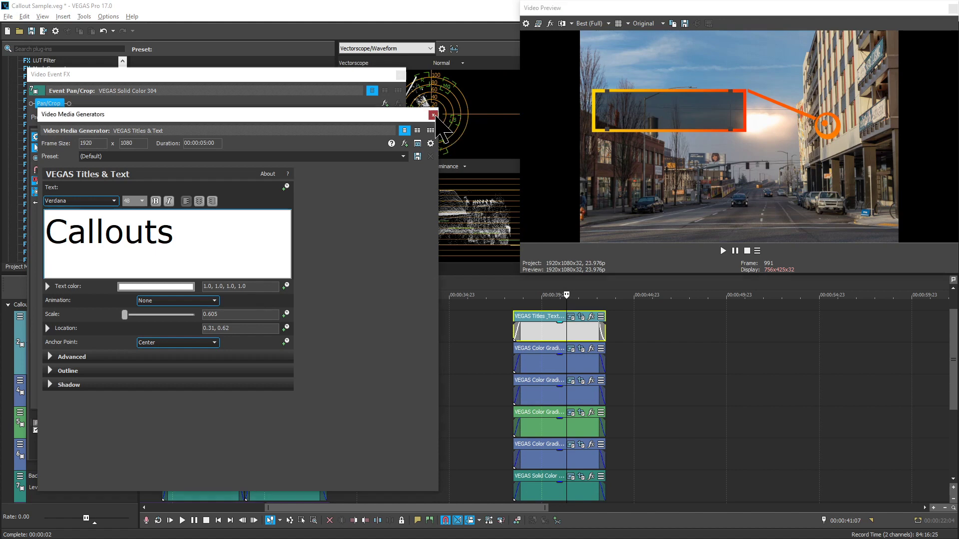
pyautogui.click(433, 116)
# Step: In the title's Pan/Crop, drag the circular mask left and set its X to 610
pyautogui.click(581, 318)
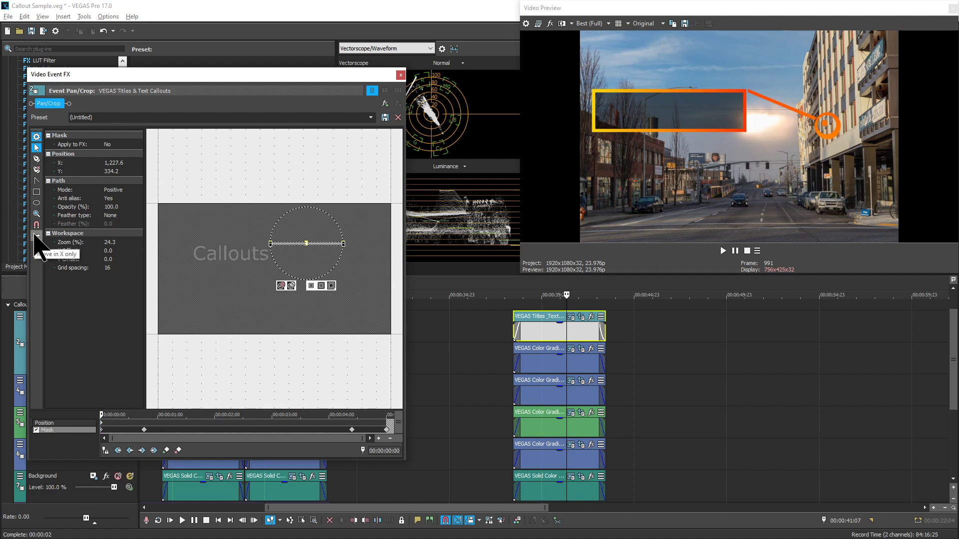
pyautogui.click(36, 236)
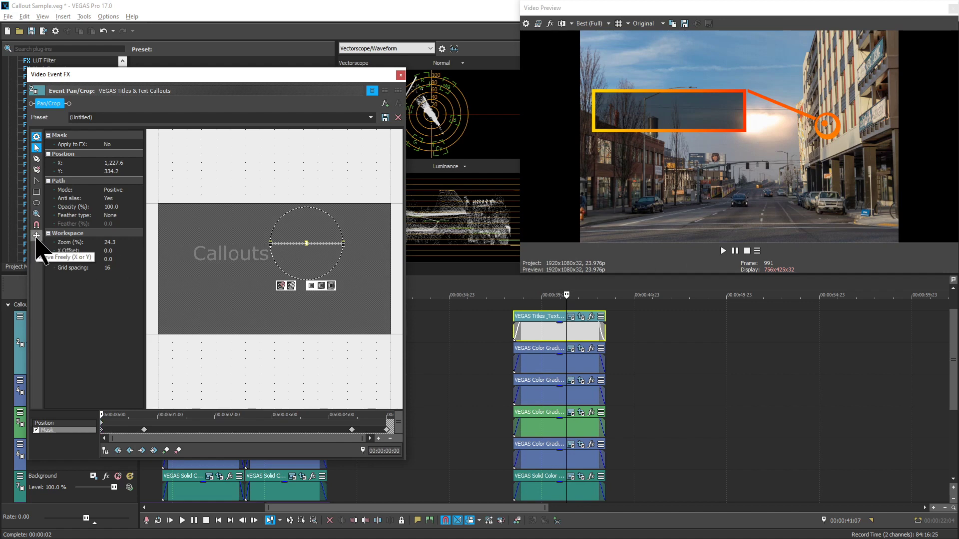
pyautogui.click(35, 235)
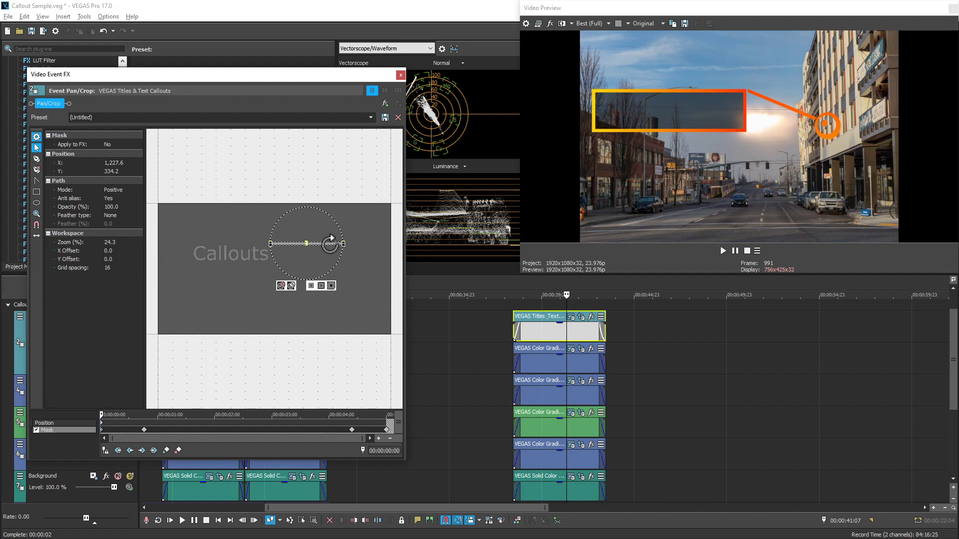
pyautogui.moveTo(255, 286); pyautogui.dragTo(304, 310)
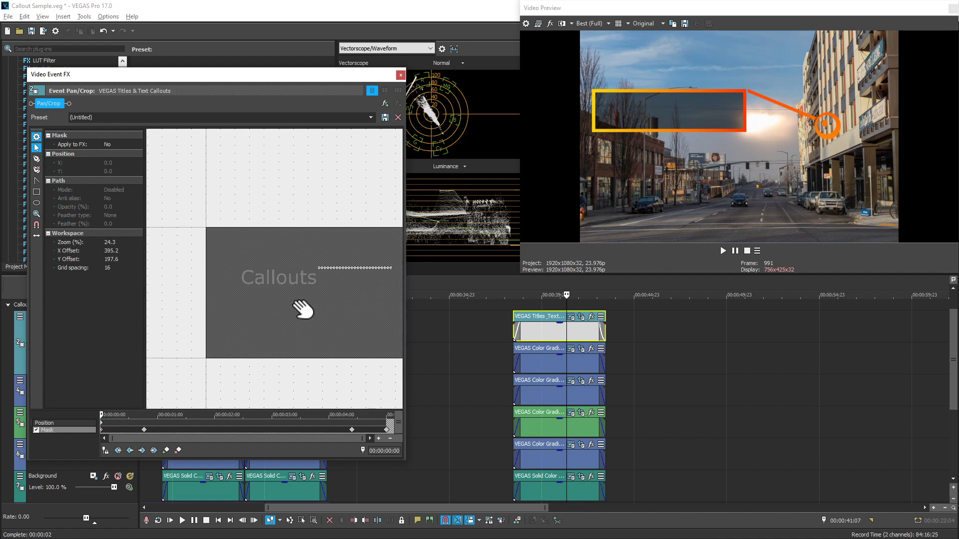
pyautogui.scroll(5, 302, 300)
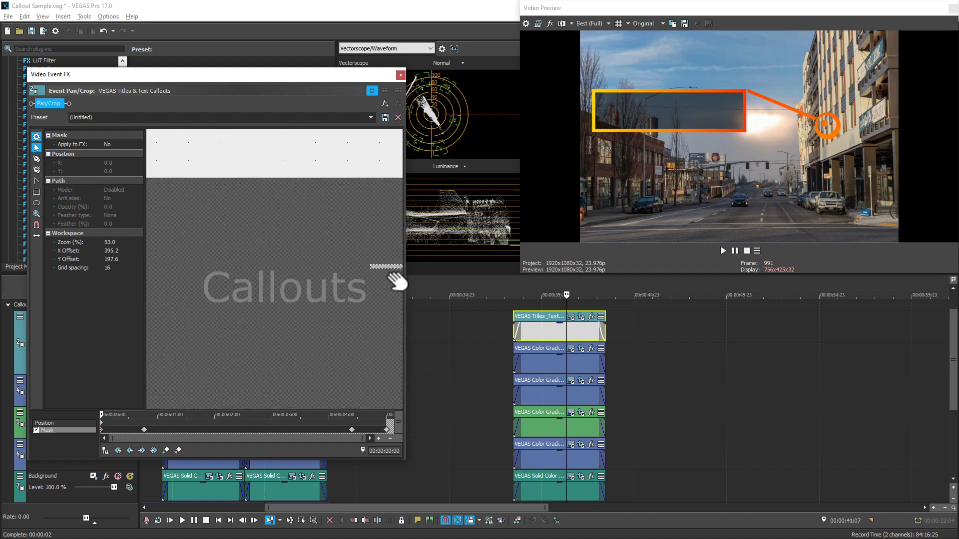
pyautogui.click(381, 268)
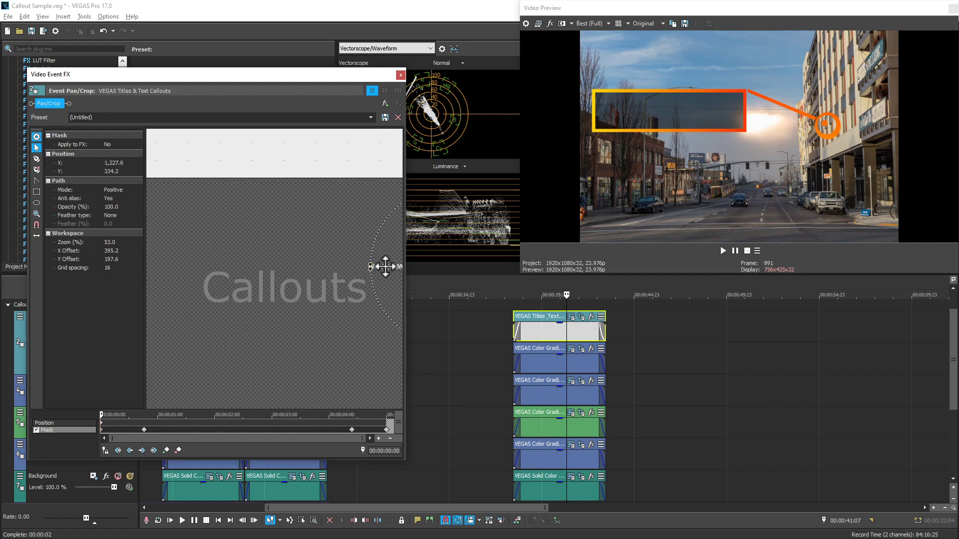
pyautogui.moveTo(385, 266); pyautogui.dragTo(222, 263)
pyautogui.click(117, 164)
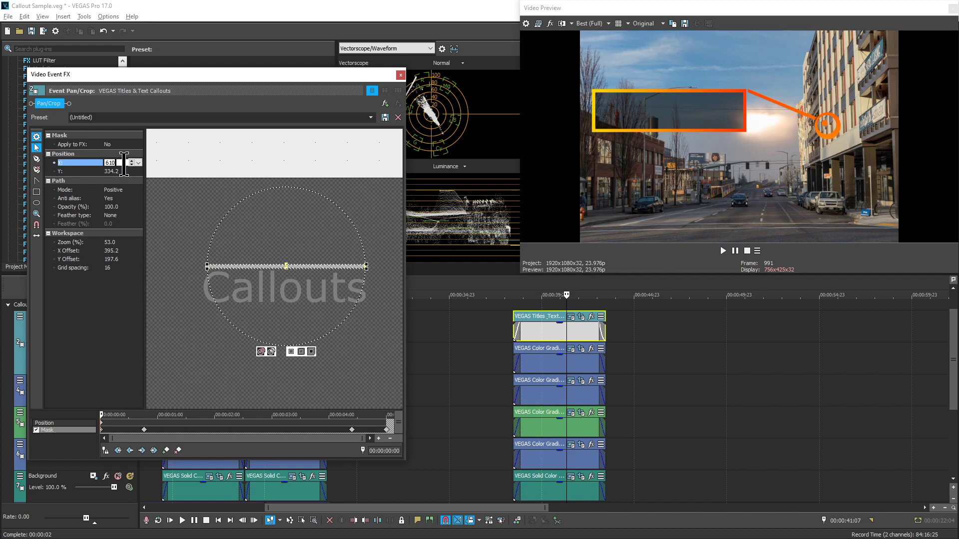
pyautogui.press('Return')
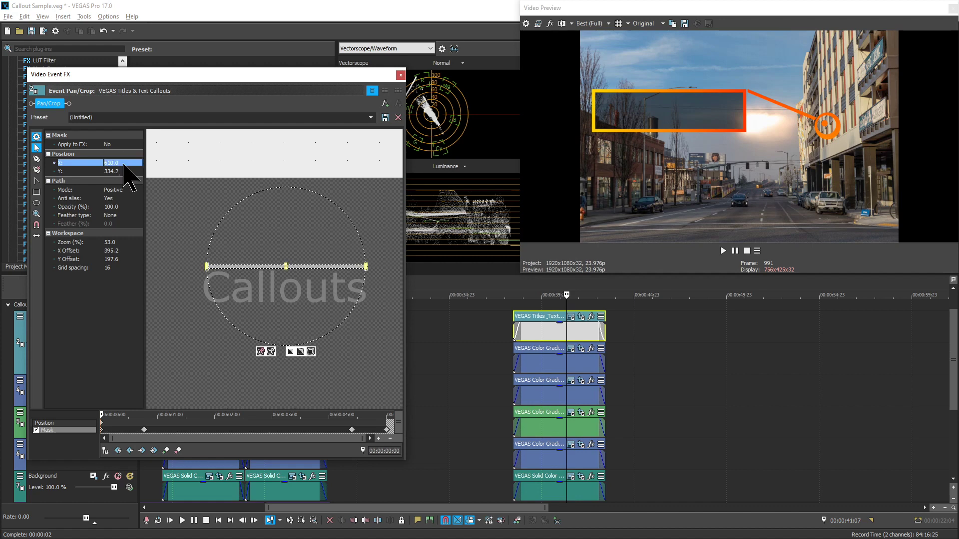
# Step: Set mask X to 610 at keyframes 00:00:00:18, 00:00:04:09 and 00:00:05:00, then close Pan/Crop
pyautogui.click(144, 429)
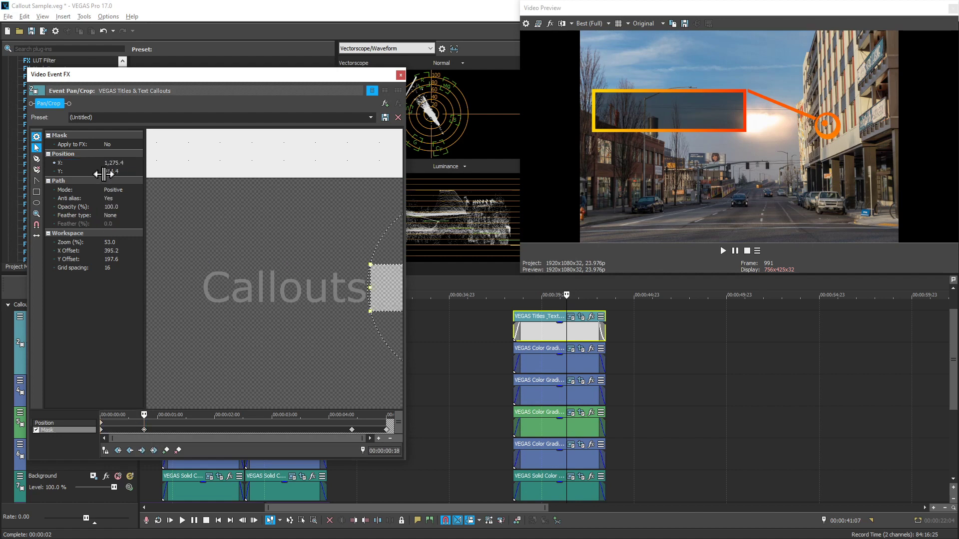
pyautogui.click(113, 163)
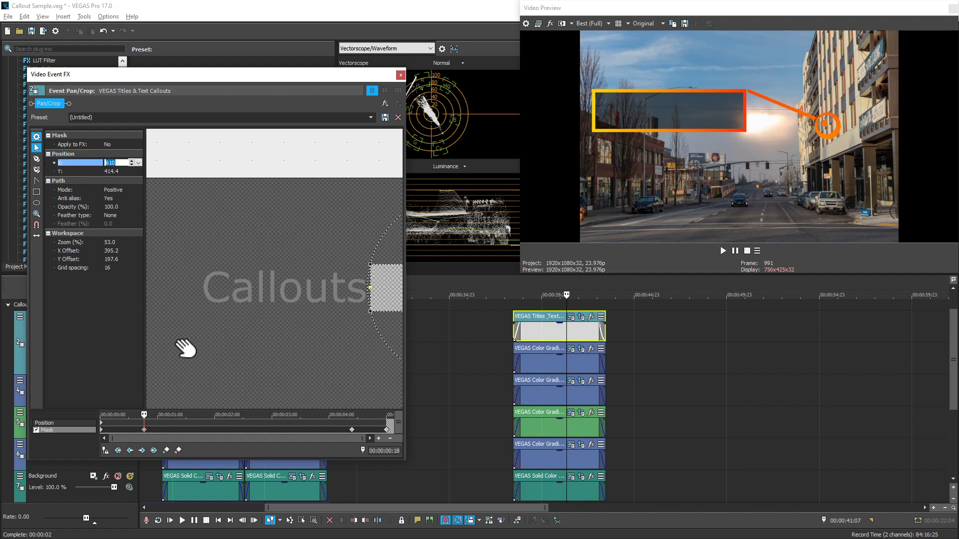
pyautogui.press('Return')
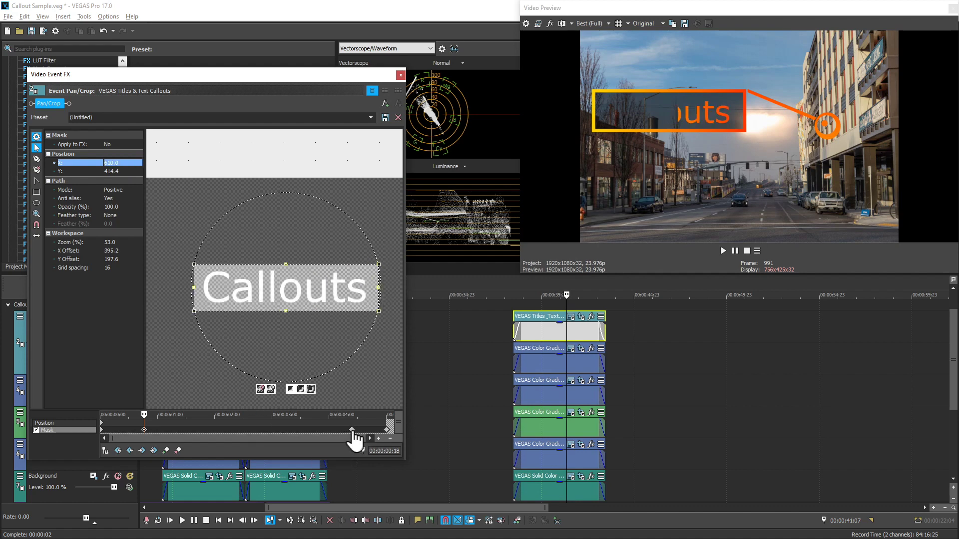
pyautogui.click(351, 429)
pyautogui.click(117, 163)
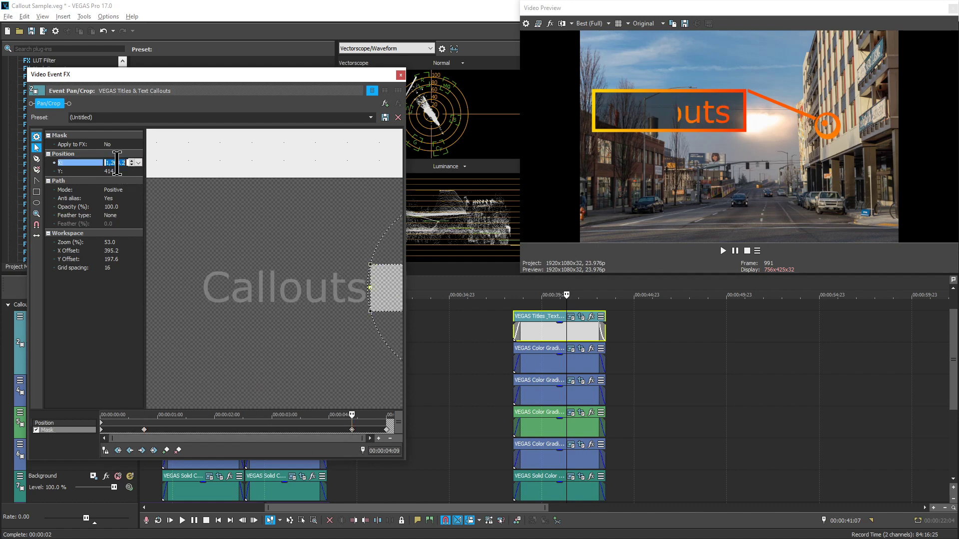
pyautogui.write('610')
pyautogui.press('Return')
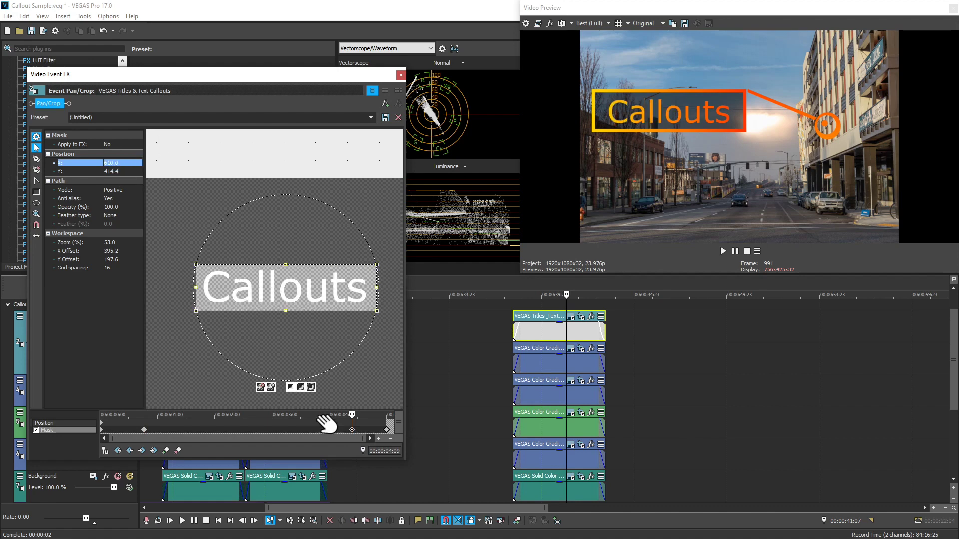
pyautogui.click(386, 429)
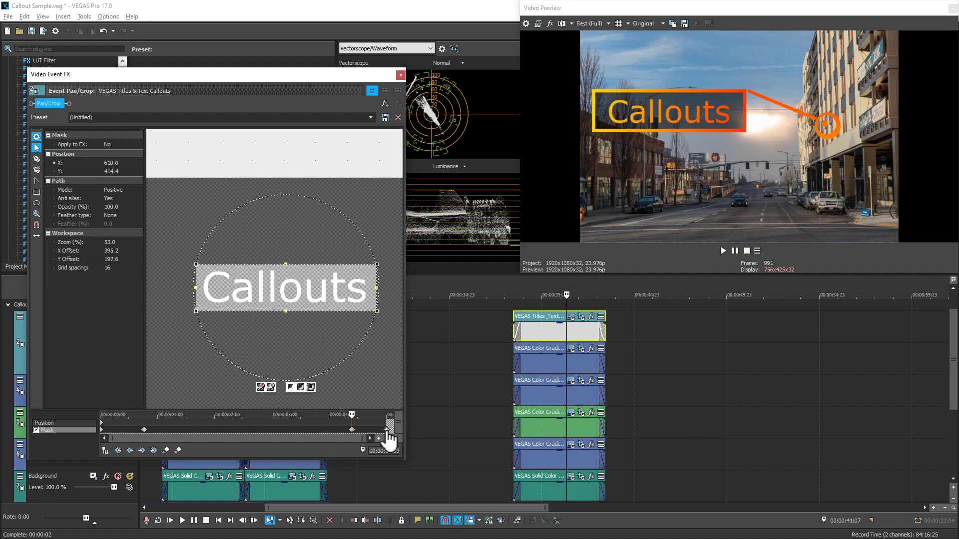
pyautogui.click(120, 163)
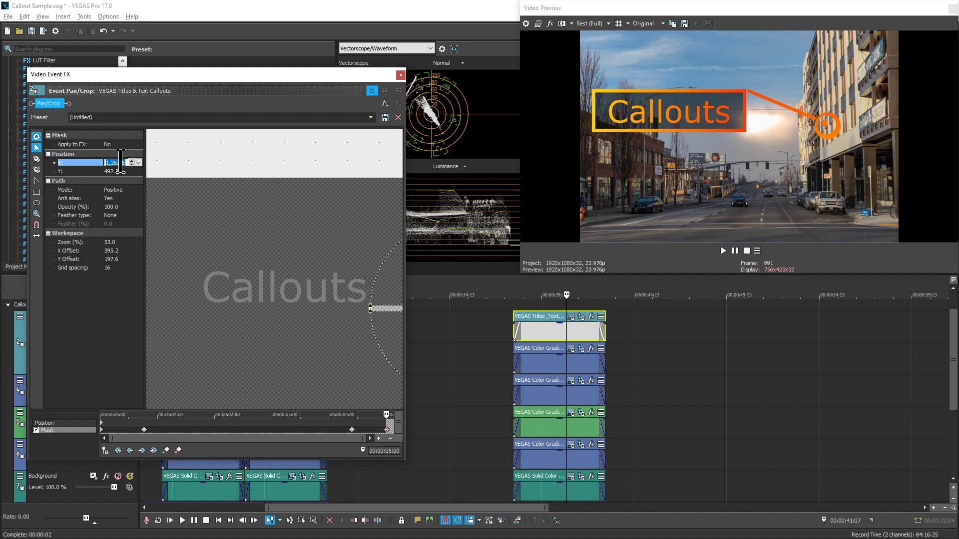
pyautogui.write('610')
pyautogui.press('Return')
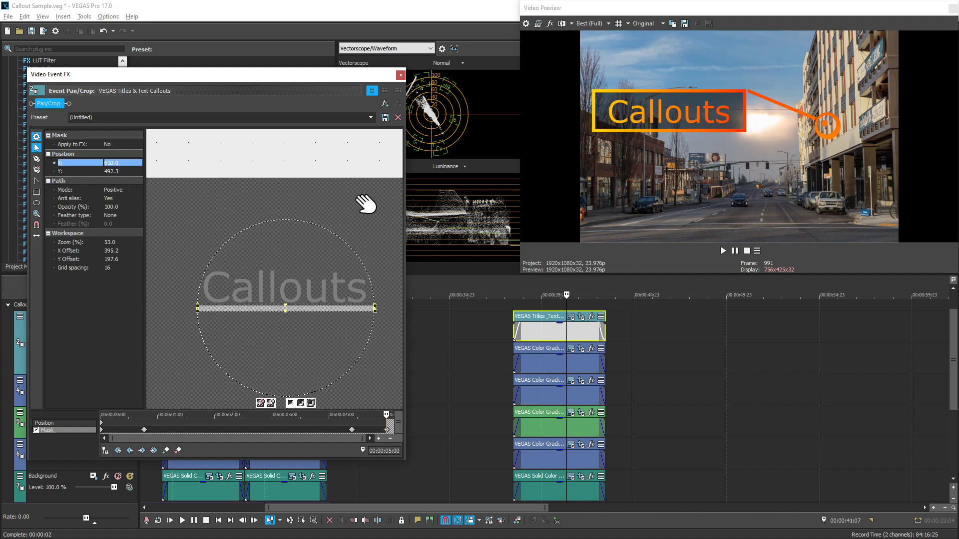
pyautogui.click(401, 75)
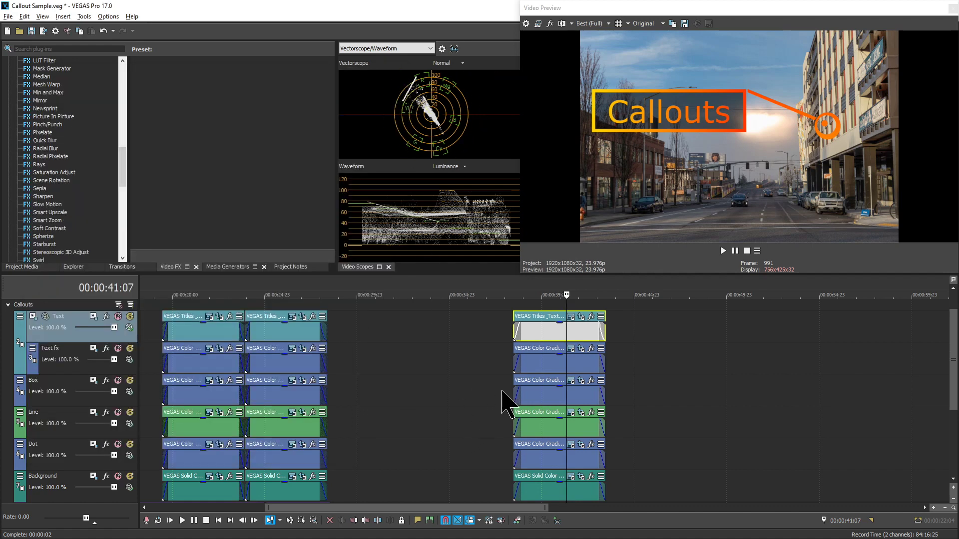
# Step: Play back from just before the callout and zoom the timeline out to review it
pyautogui.click(504, 393)
pyautogui.press('space')
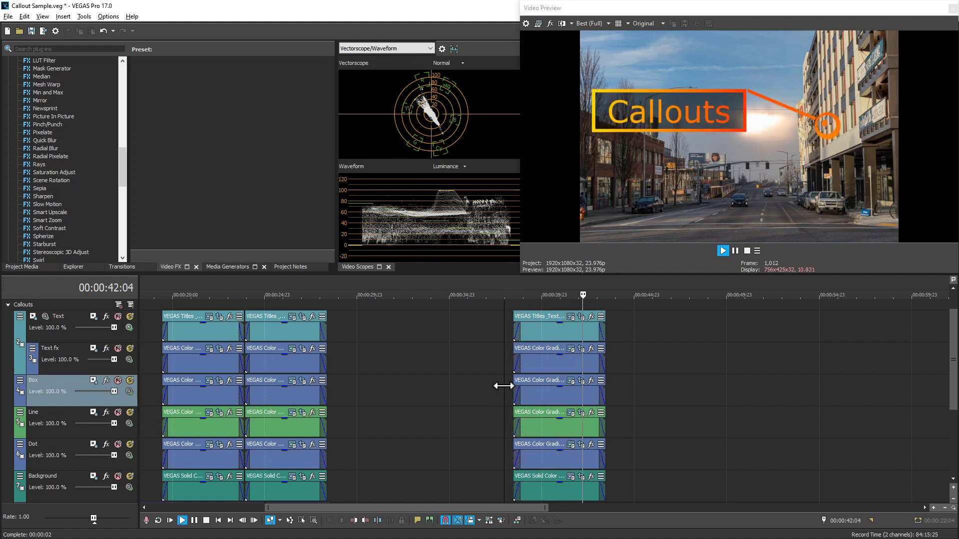
pyautogui.scroll(-4, 377, 336)
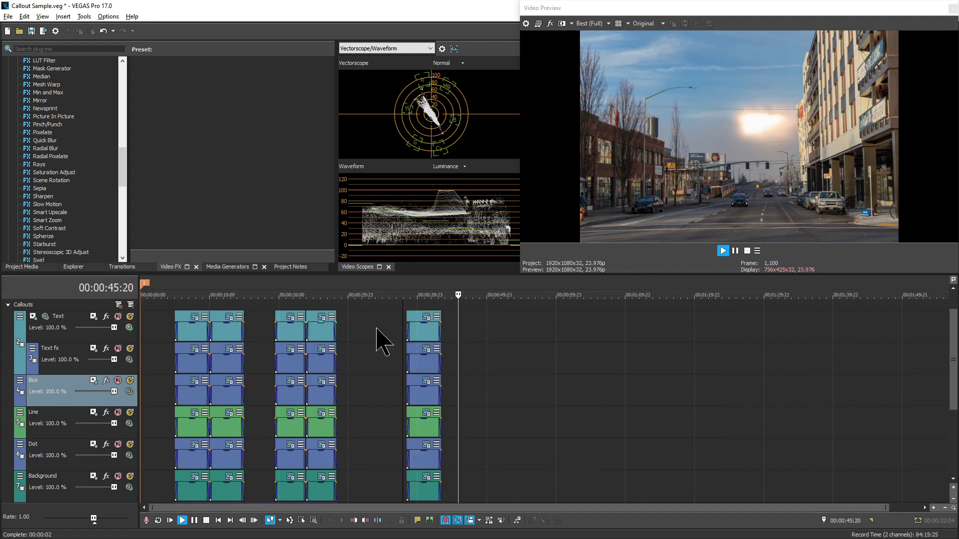